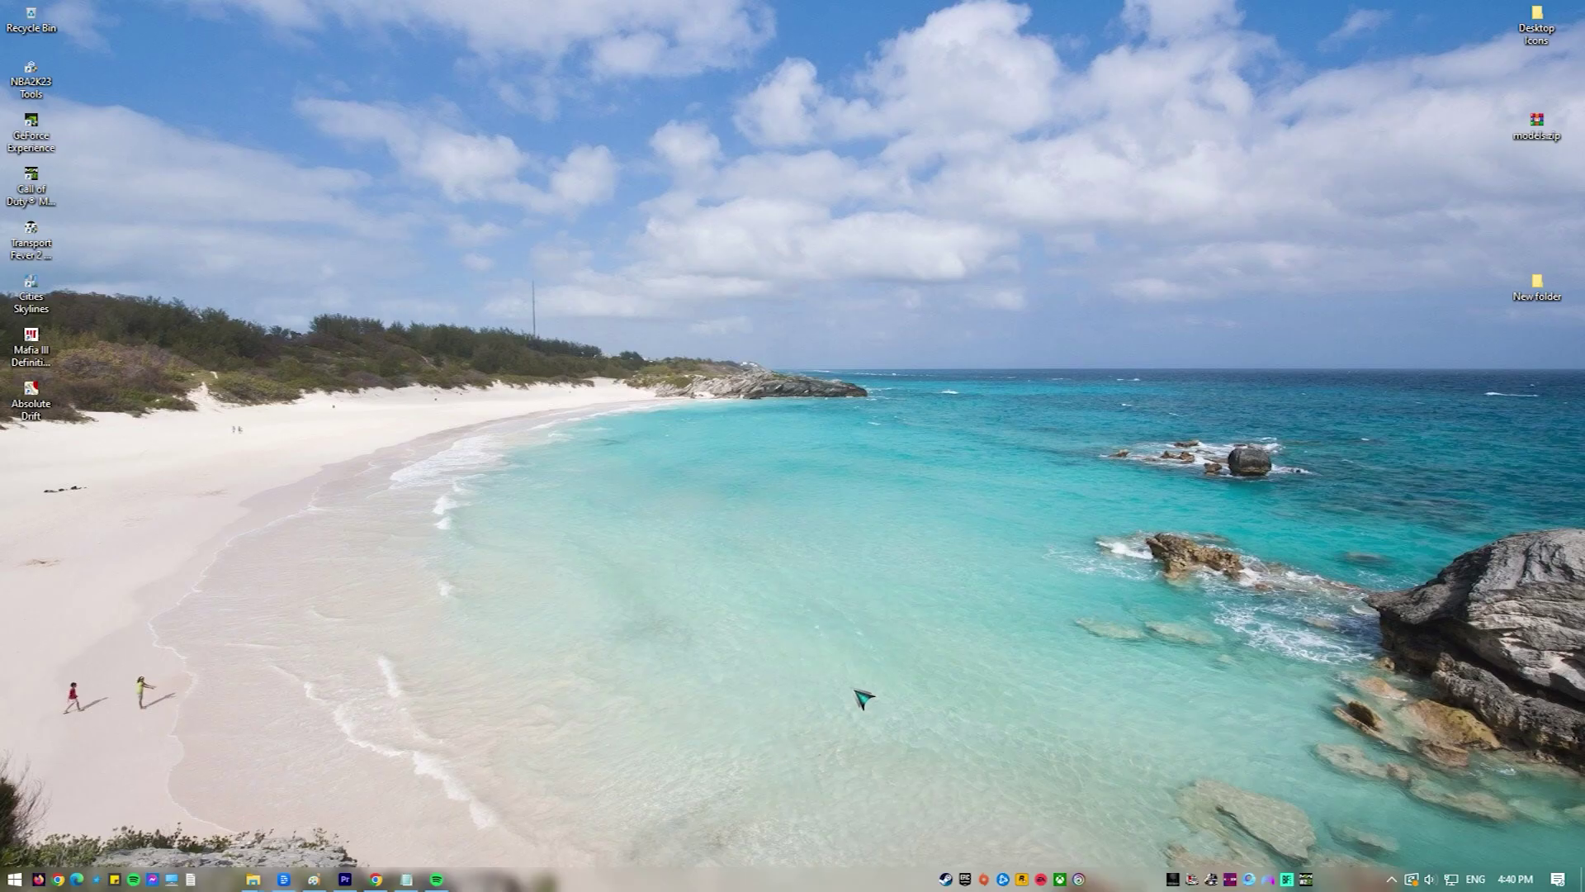
In Control Panel, set the Ethernet IPv4 properties to use manual DNS servers 8.8.8.8 and 8.8.4.4
{"action": "key", "text": "super"}
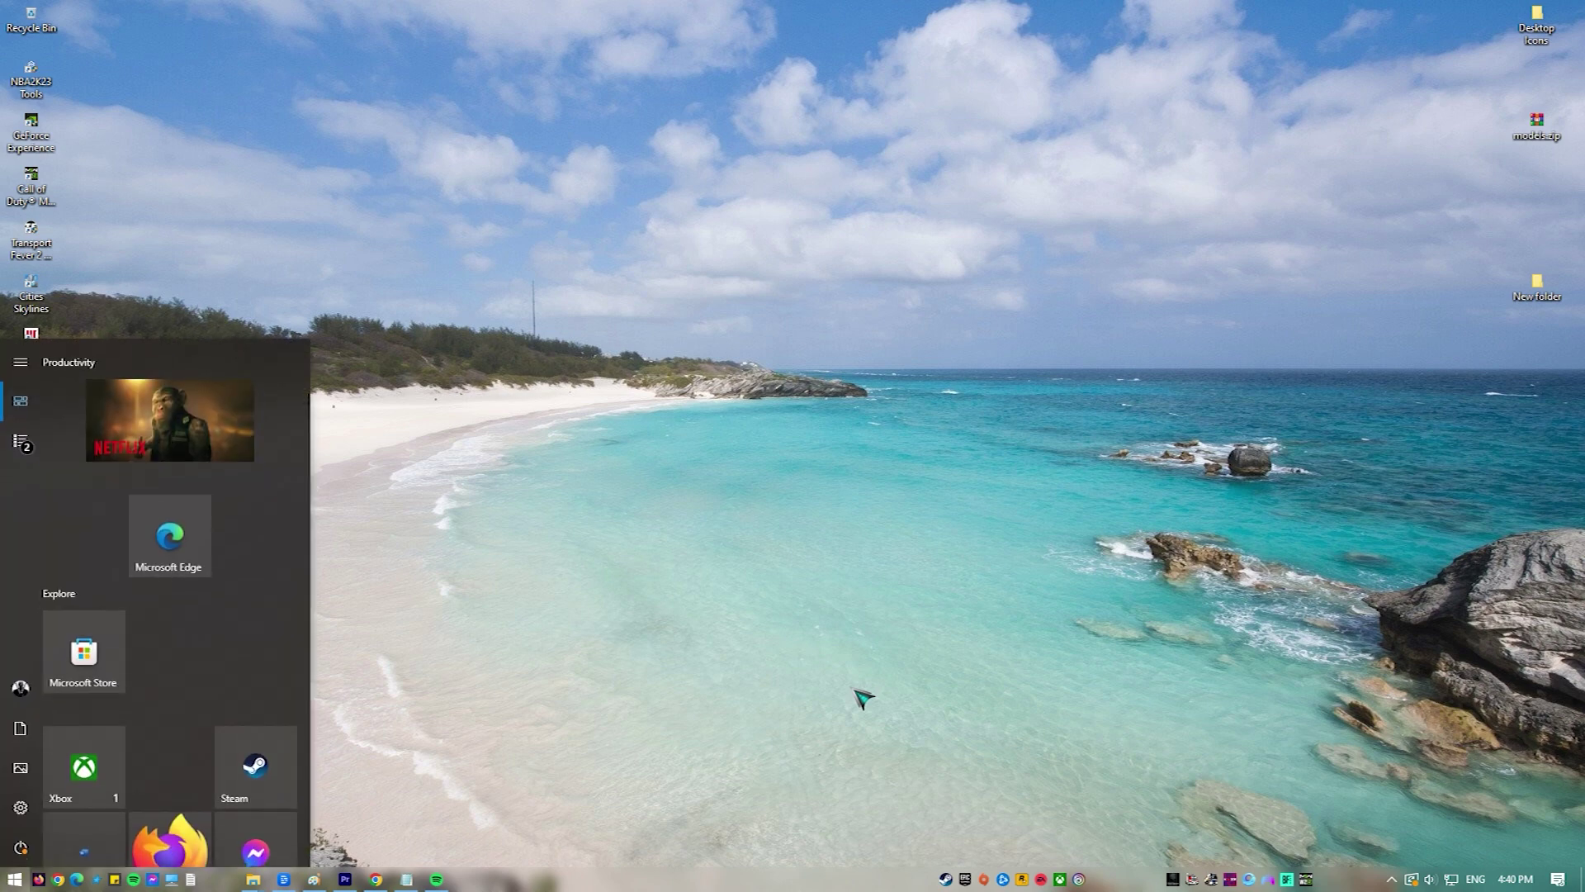
{"action": "type", "text": "control"}
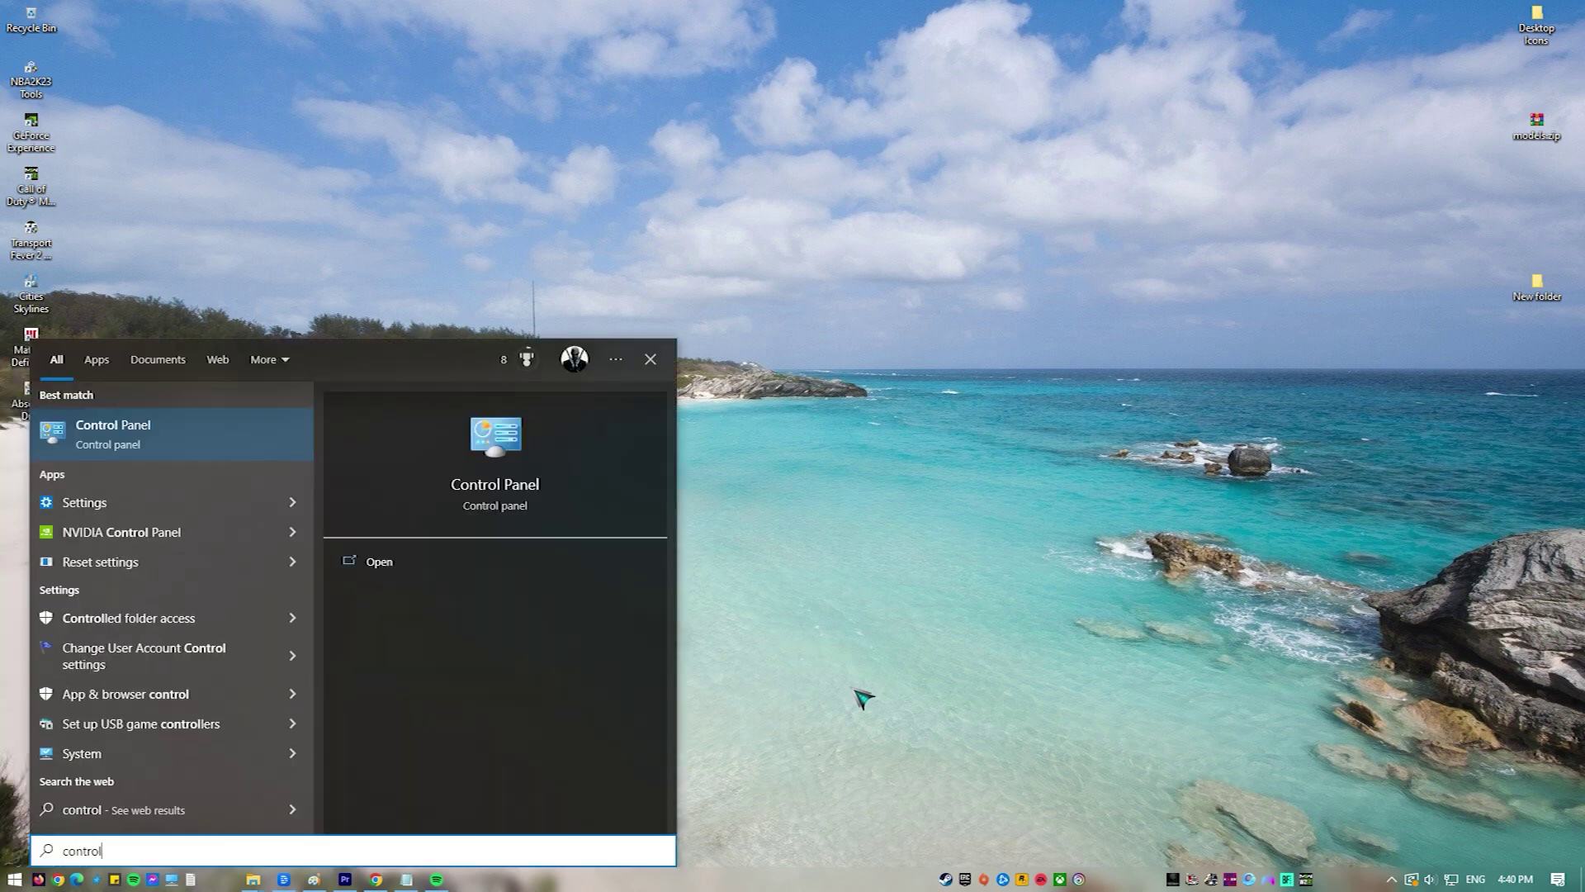
{"action": "left_click", "coordinate": [218, 450]}
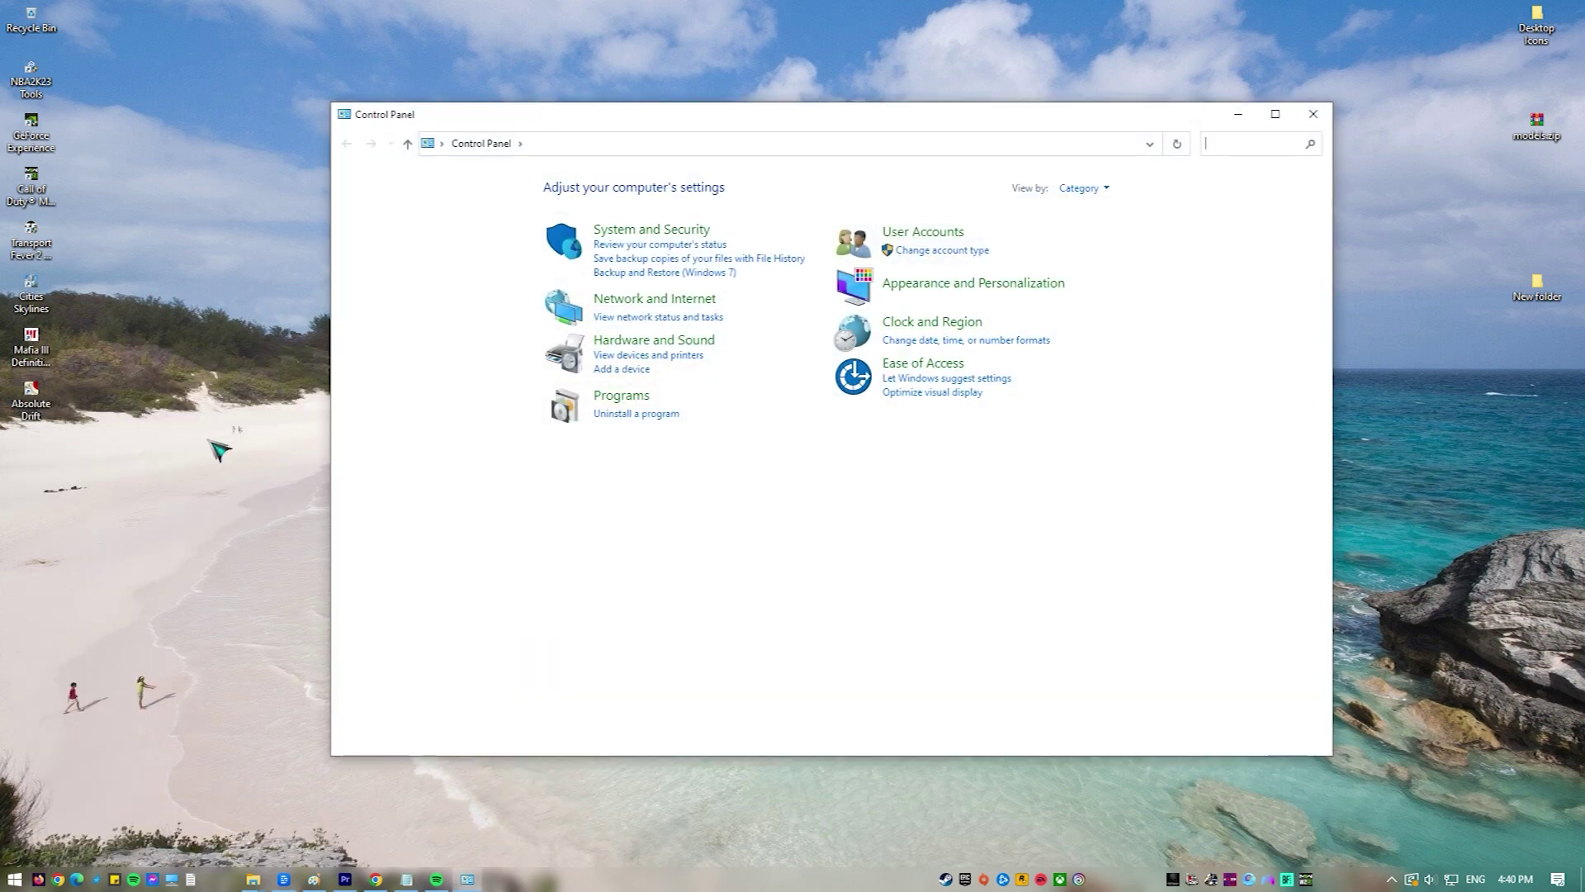
{"action": "left_click", "coordinate": [668, 310]}
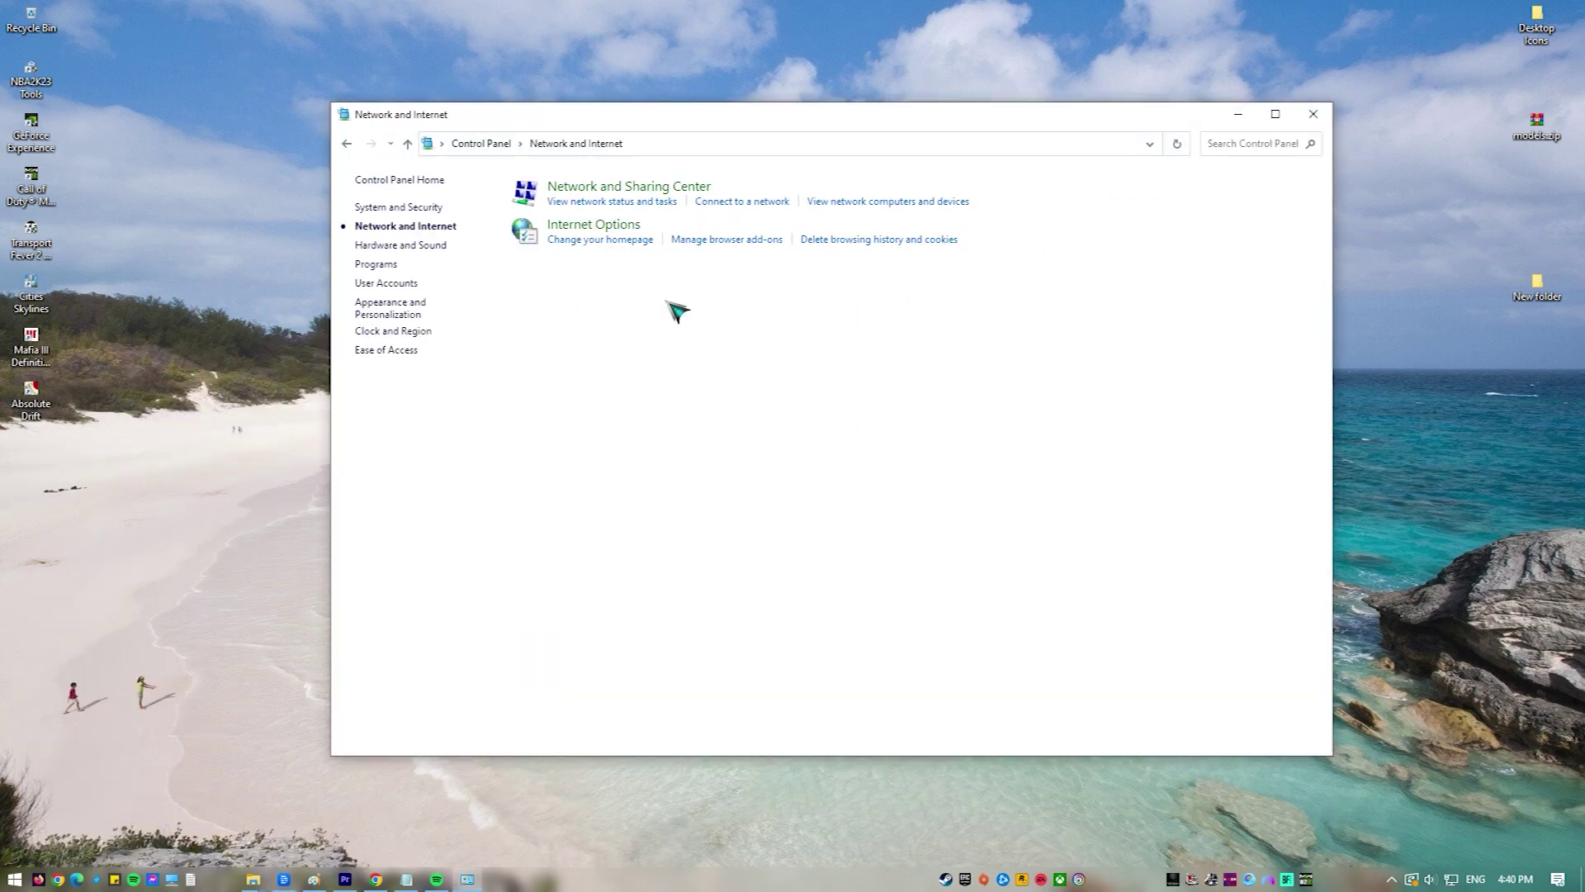
{"action": "left_click", "coordinate": [641, 188]}
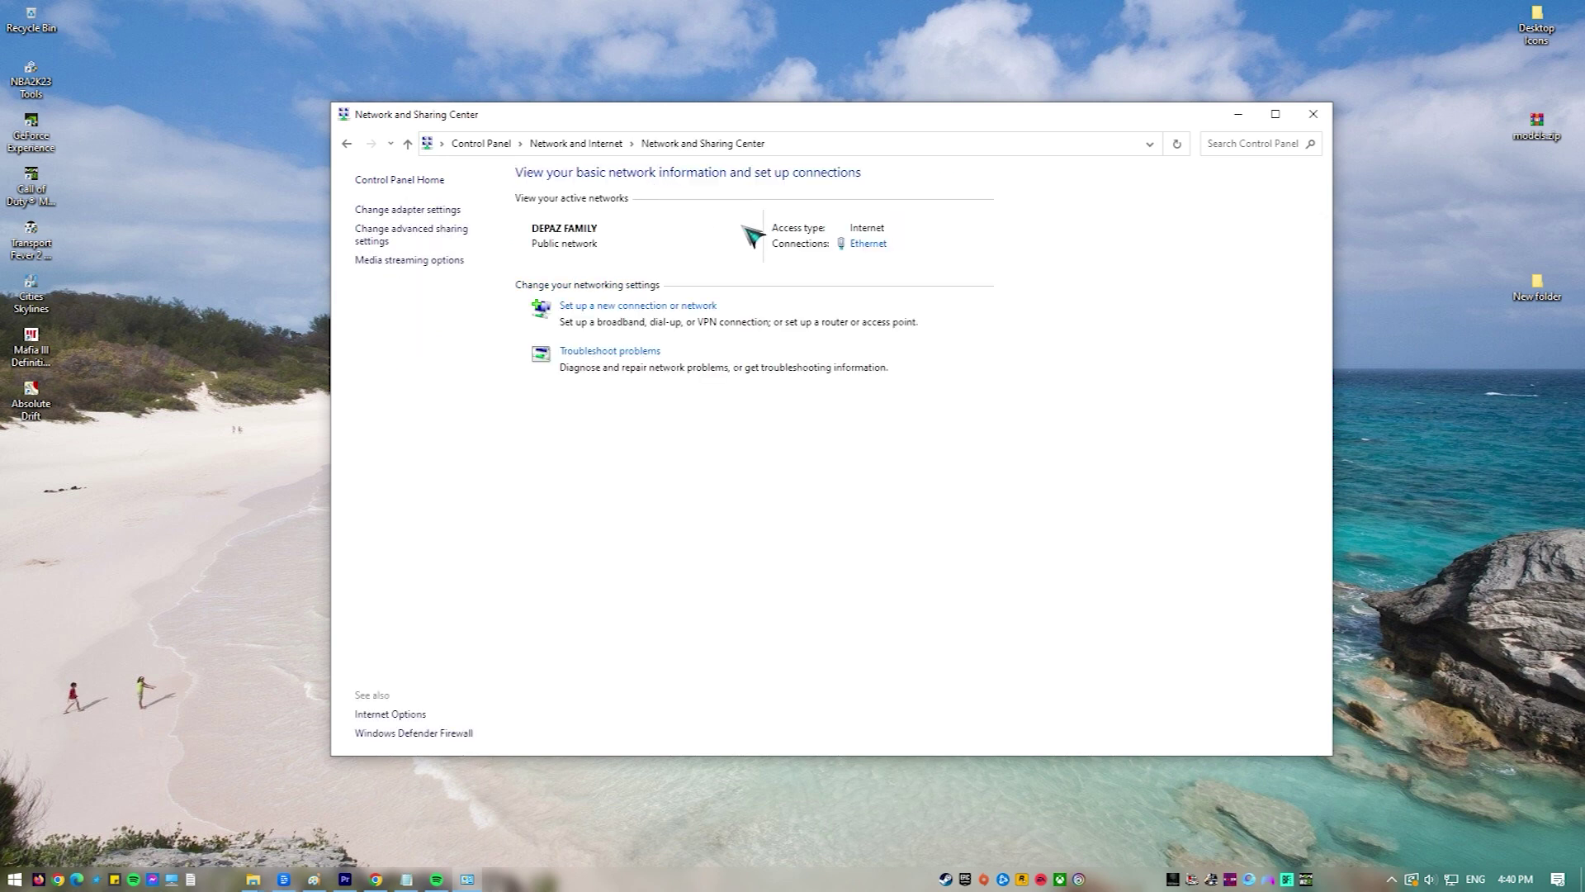
{"action": "left_click", "coordinate": [865, 248]}
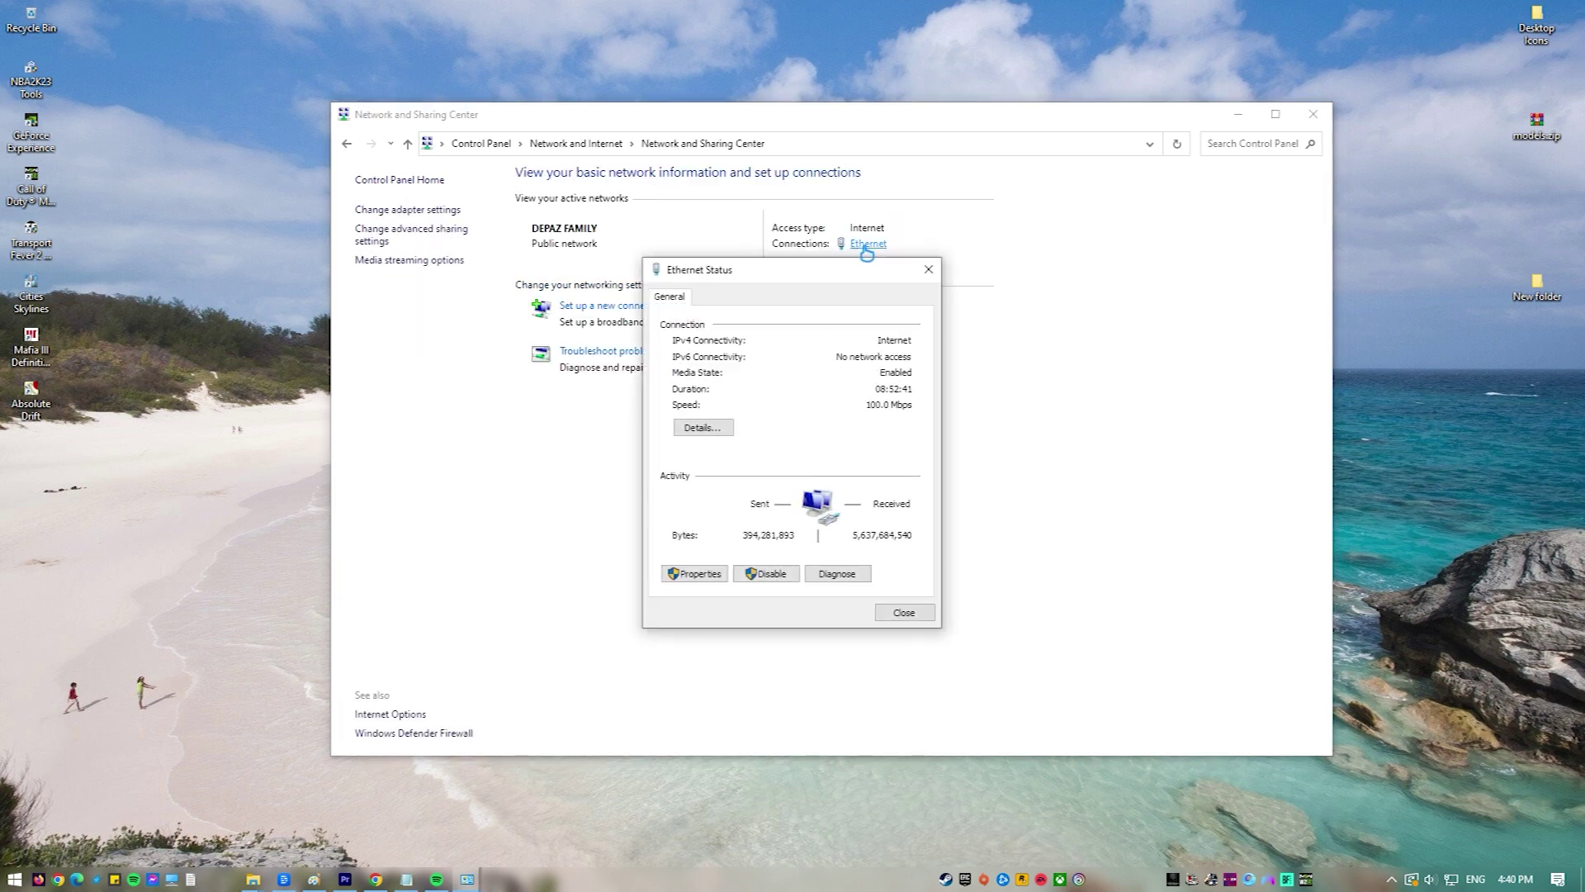
{"action": "left_click", "coordinate": [701, 577]}
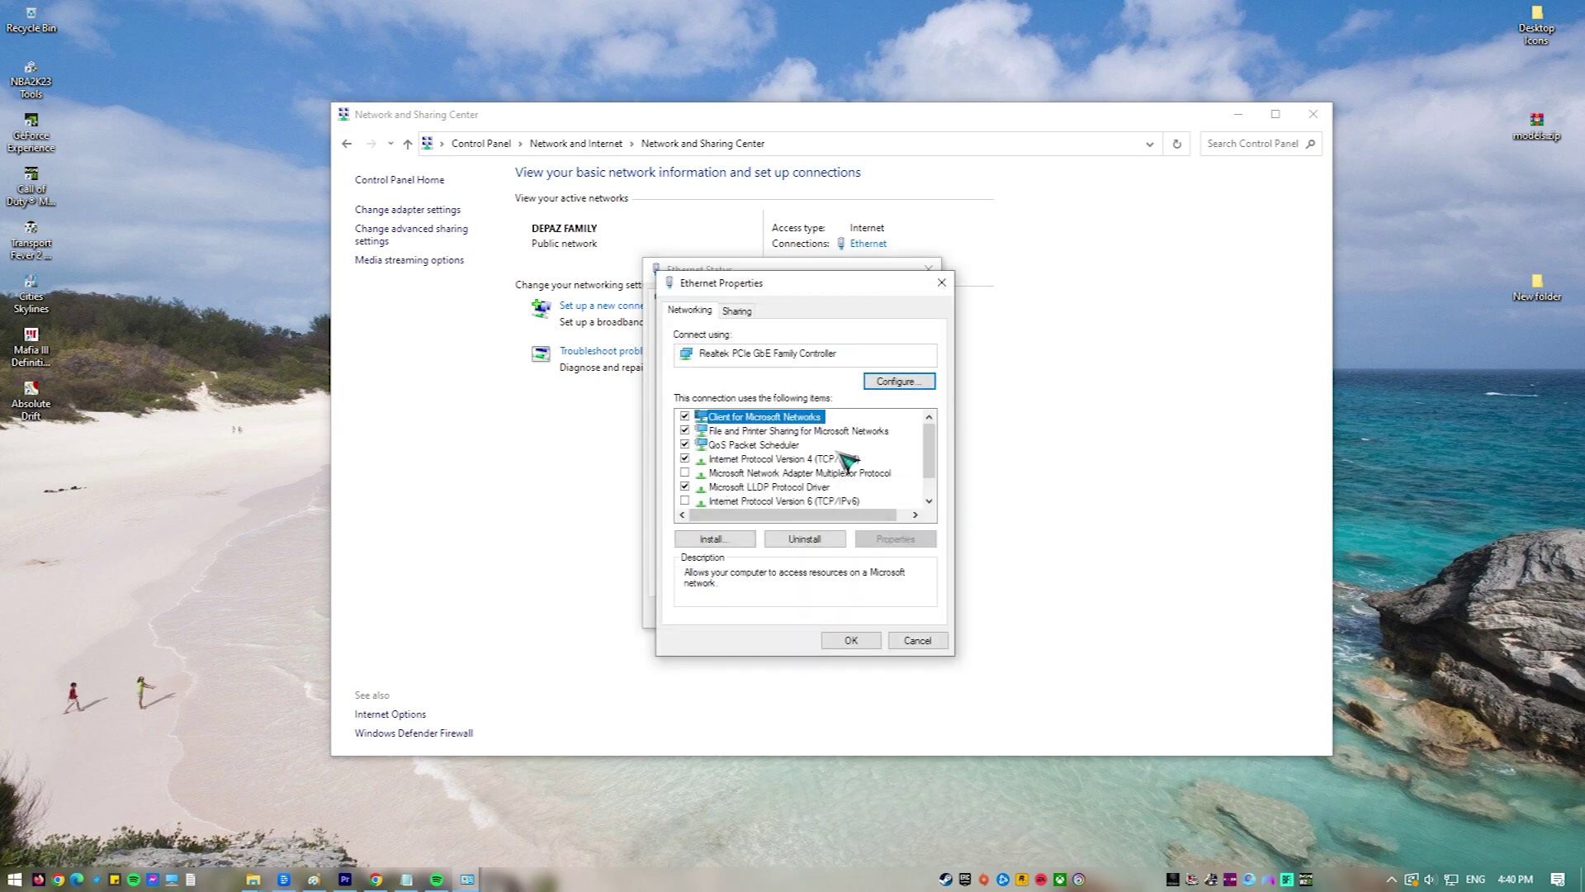
{"action": "double_click", "coordinate": [832, 460]}
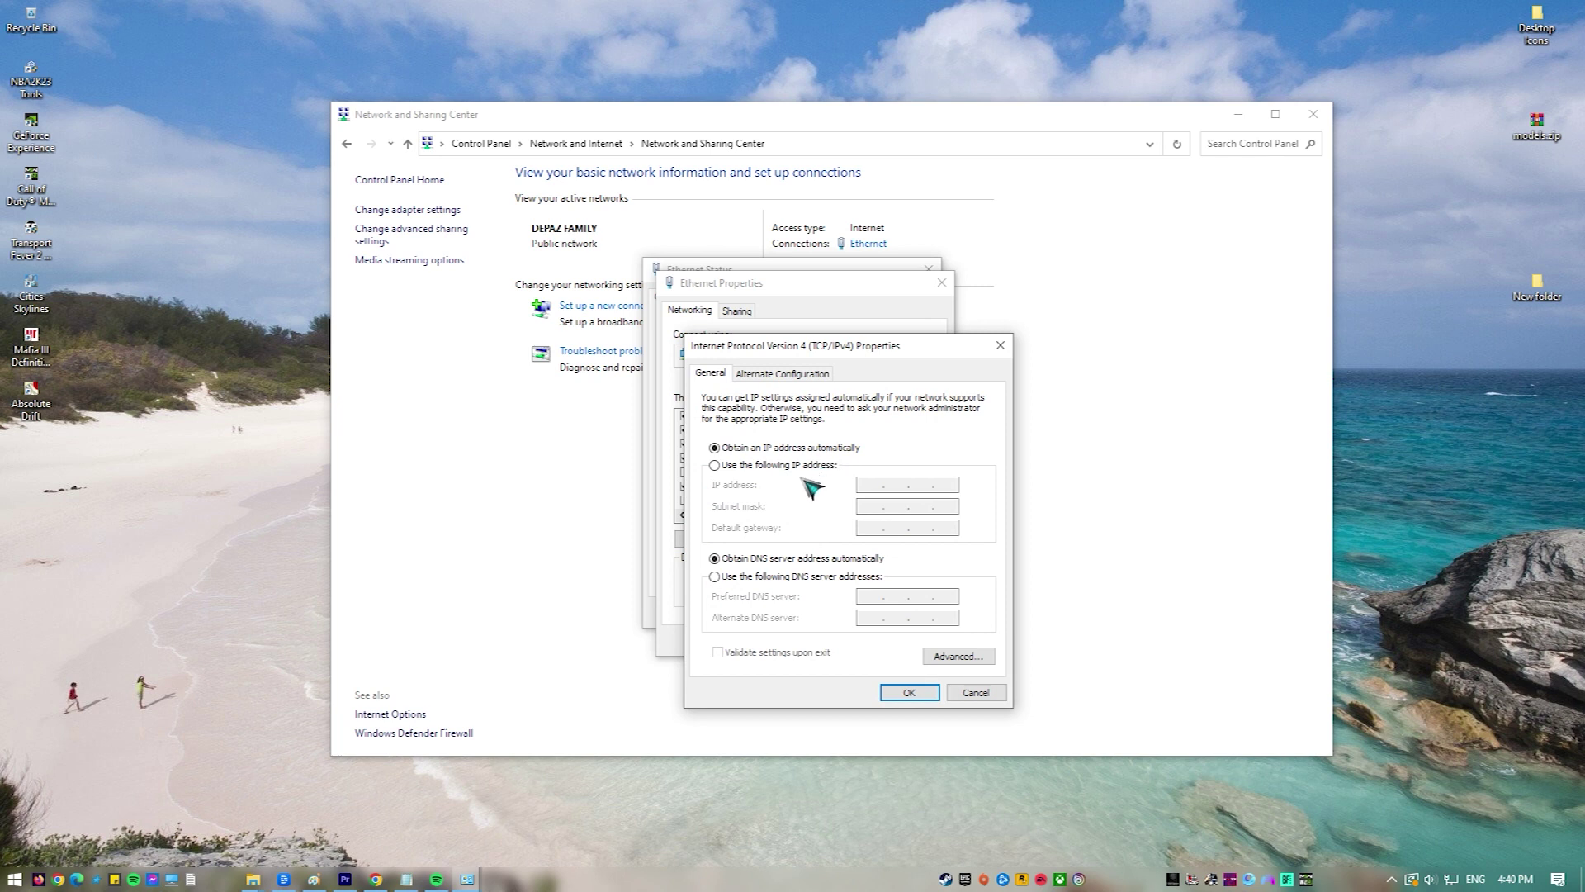
{"action": "left_click", "coordinate": [715, 577]}
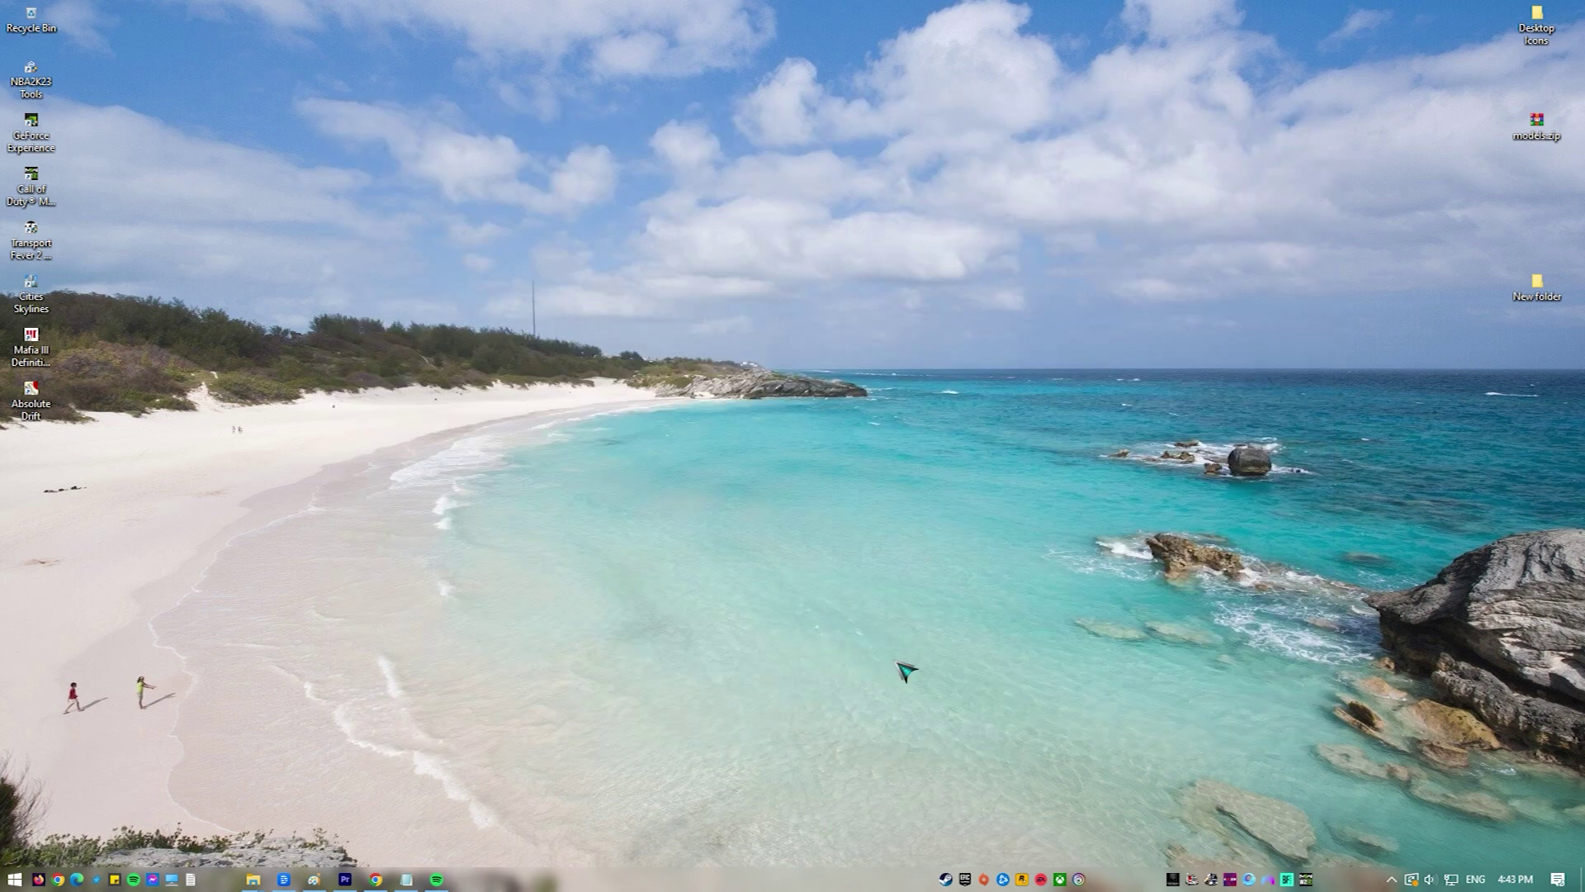
Run cmd as administrator from the Start search results
{"action": "key", "text": "super"}
{"action": "type", "text": "cmd"}
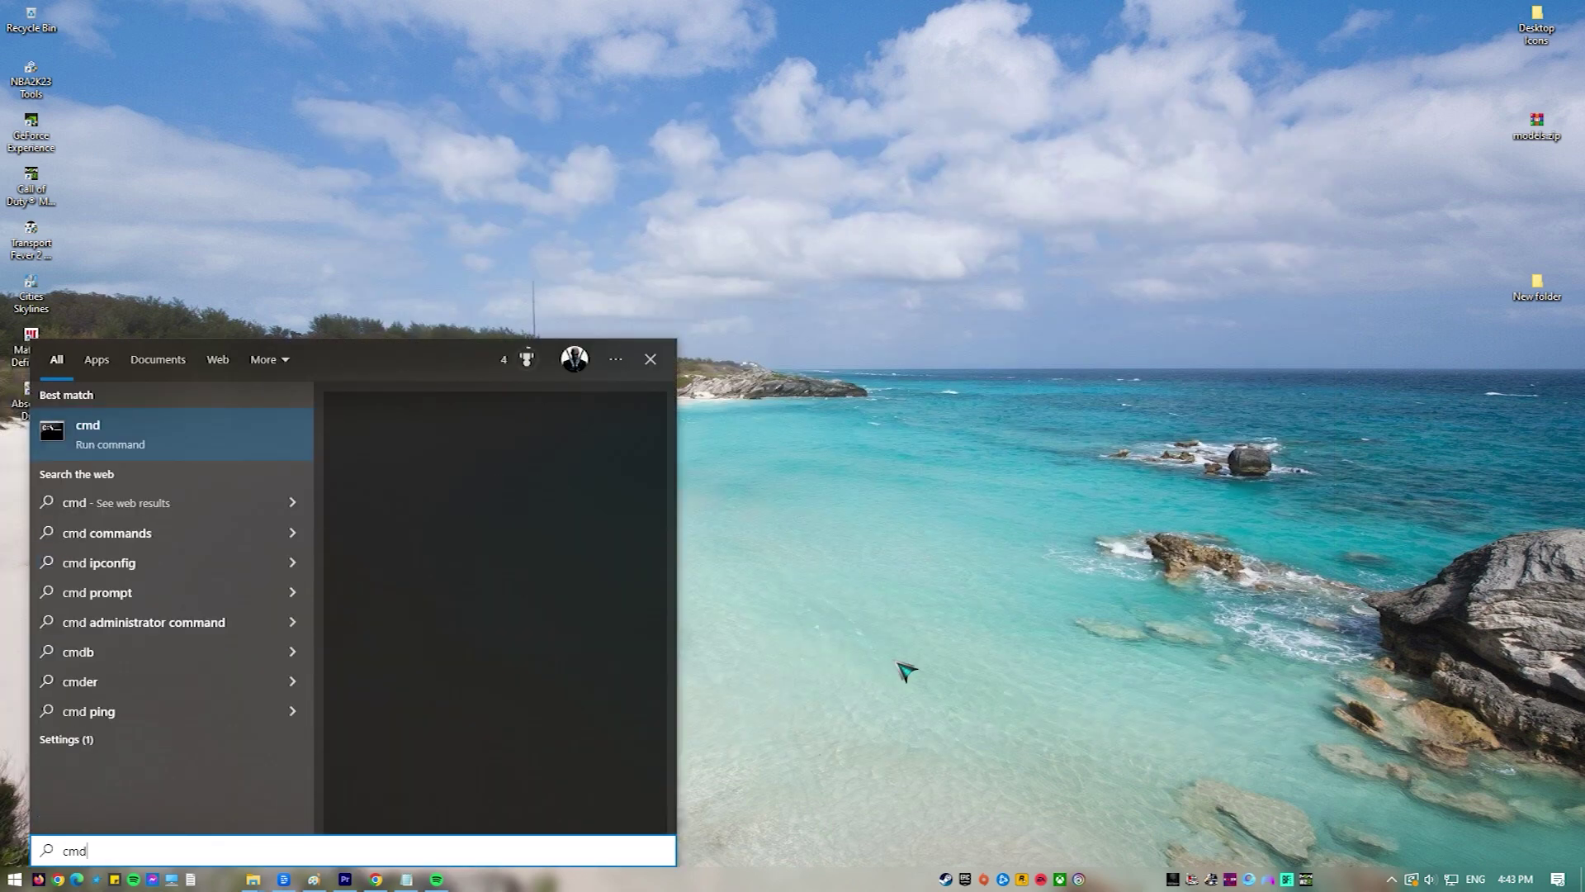
{"action": "right_click", "coordinate": [216, 448]}
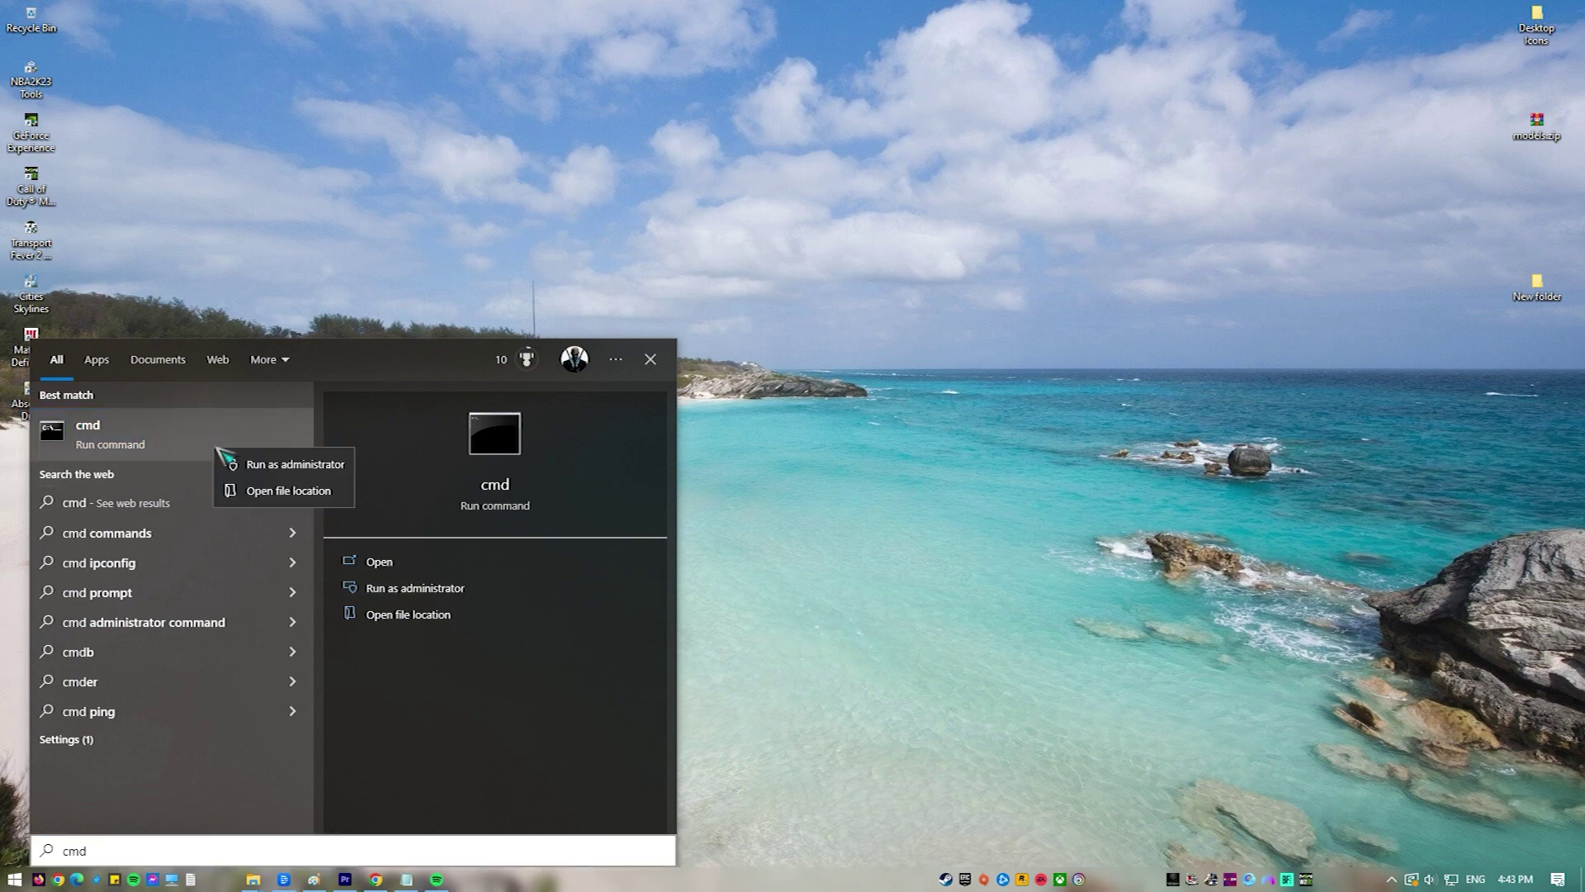
{"action": "left_click", "coordinate": [273, 464]}
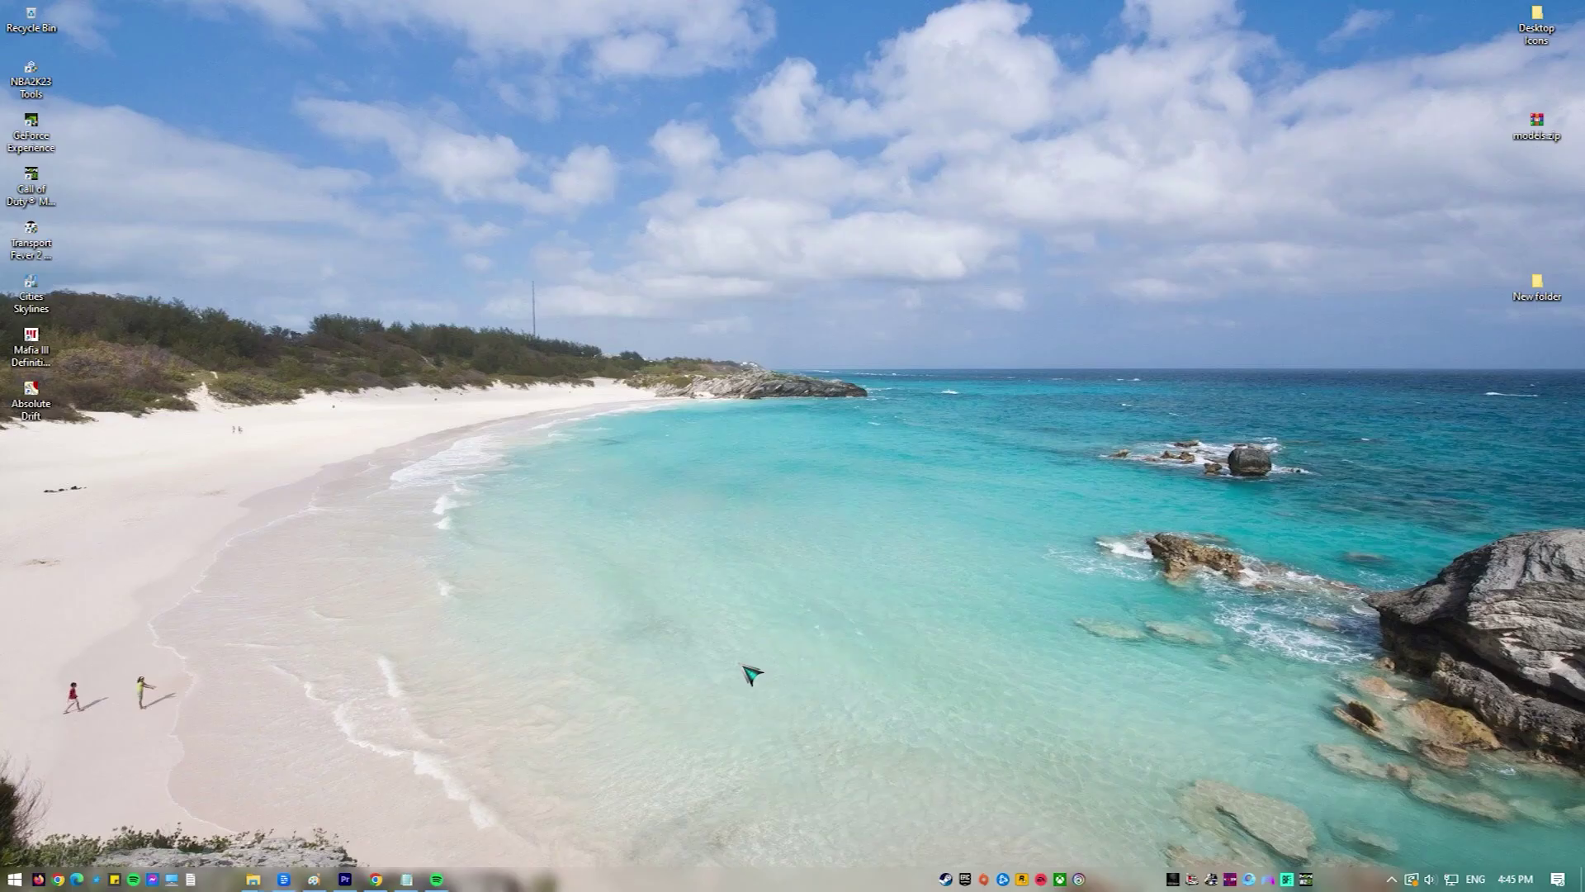
In Device Manager, search automatically for an updated Realtek RTL8188EU wireless adapter driver
{"action": "right_click", "coordinate": [16, 880]}
{"action": "left_click", "coordinate": [104, 527]}
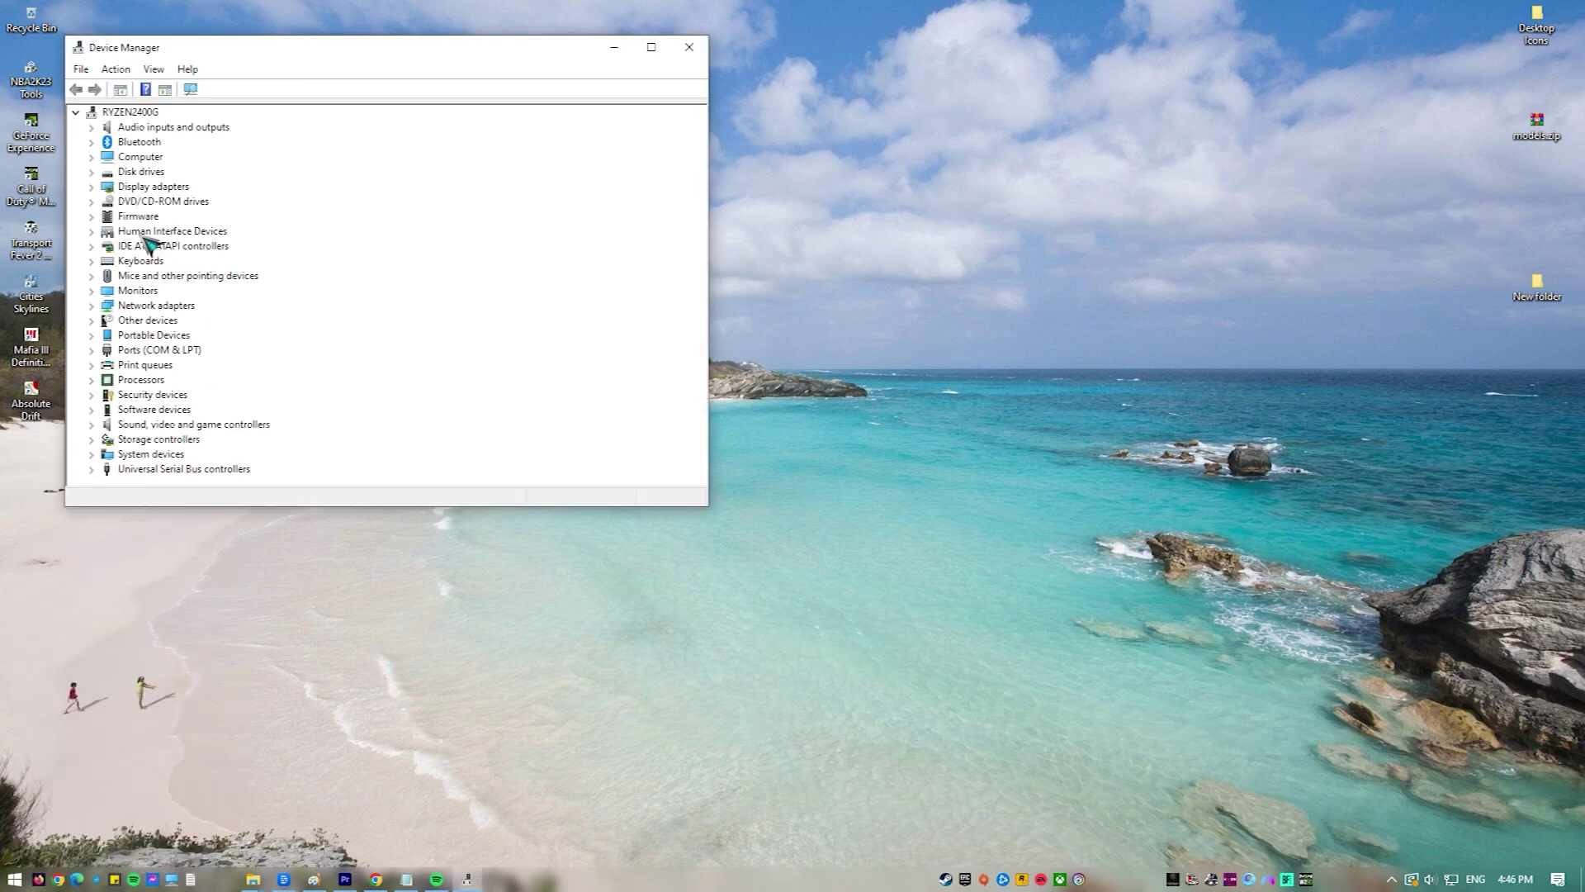
{"action": "left_click", "coordinate": [97, 305]}
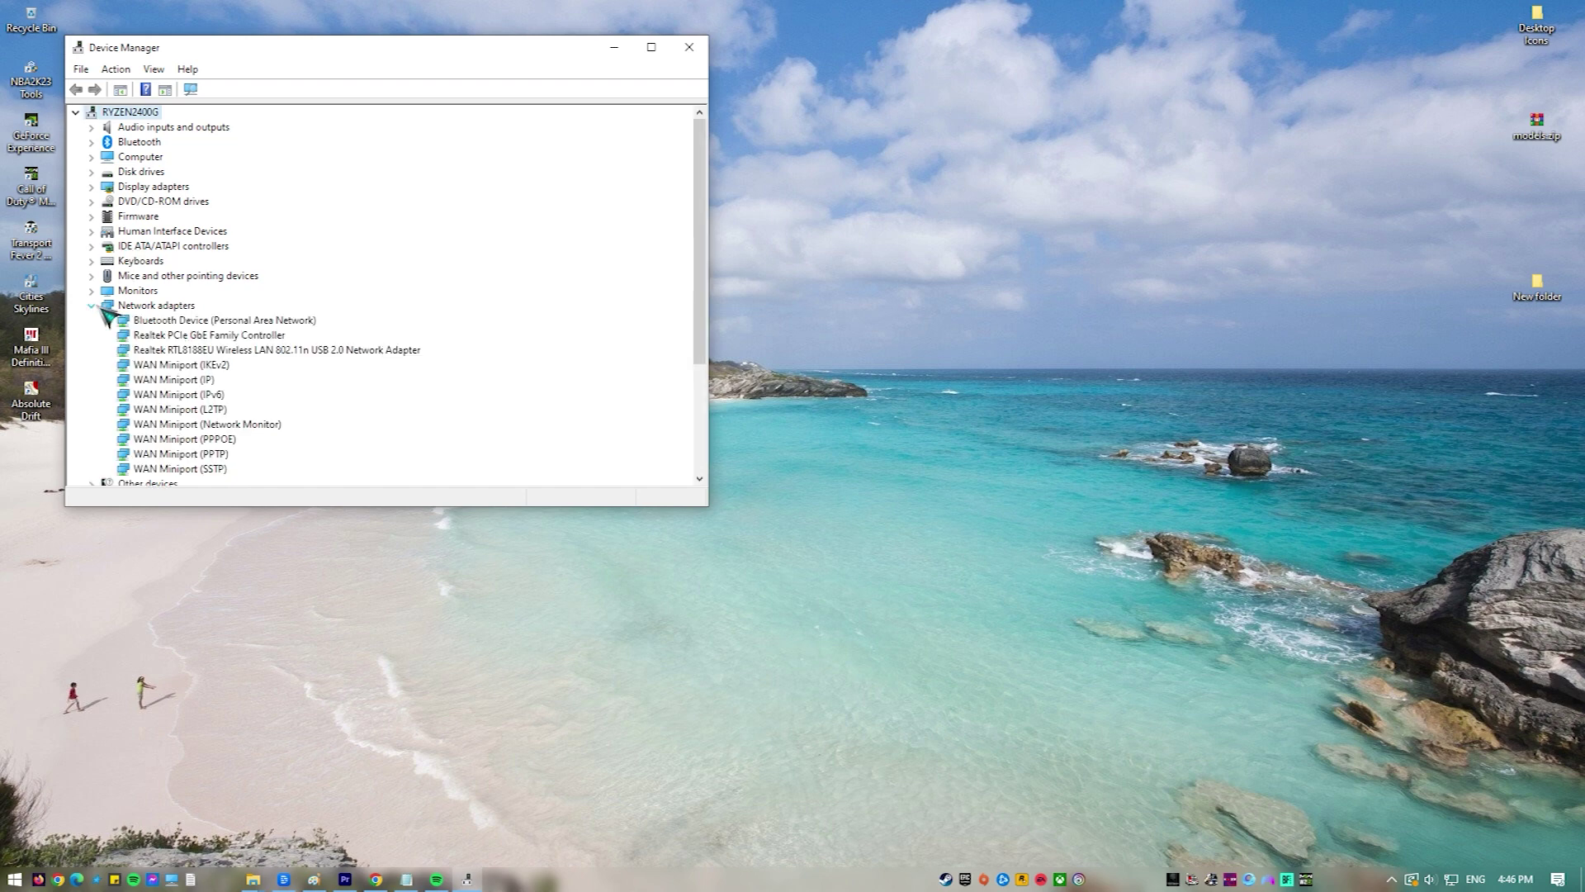
{"action": "right_click", "coordinate": [211, 355]}
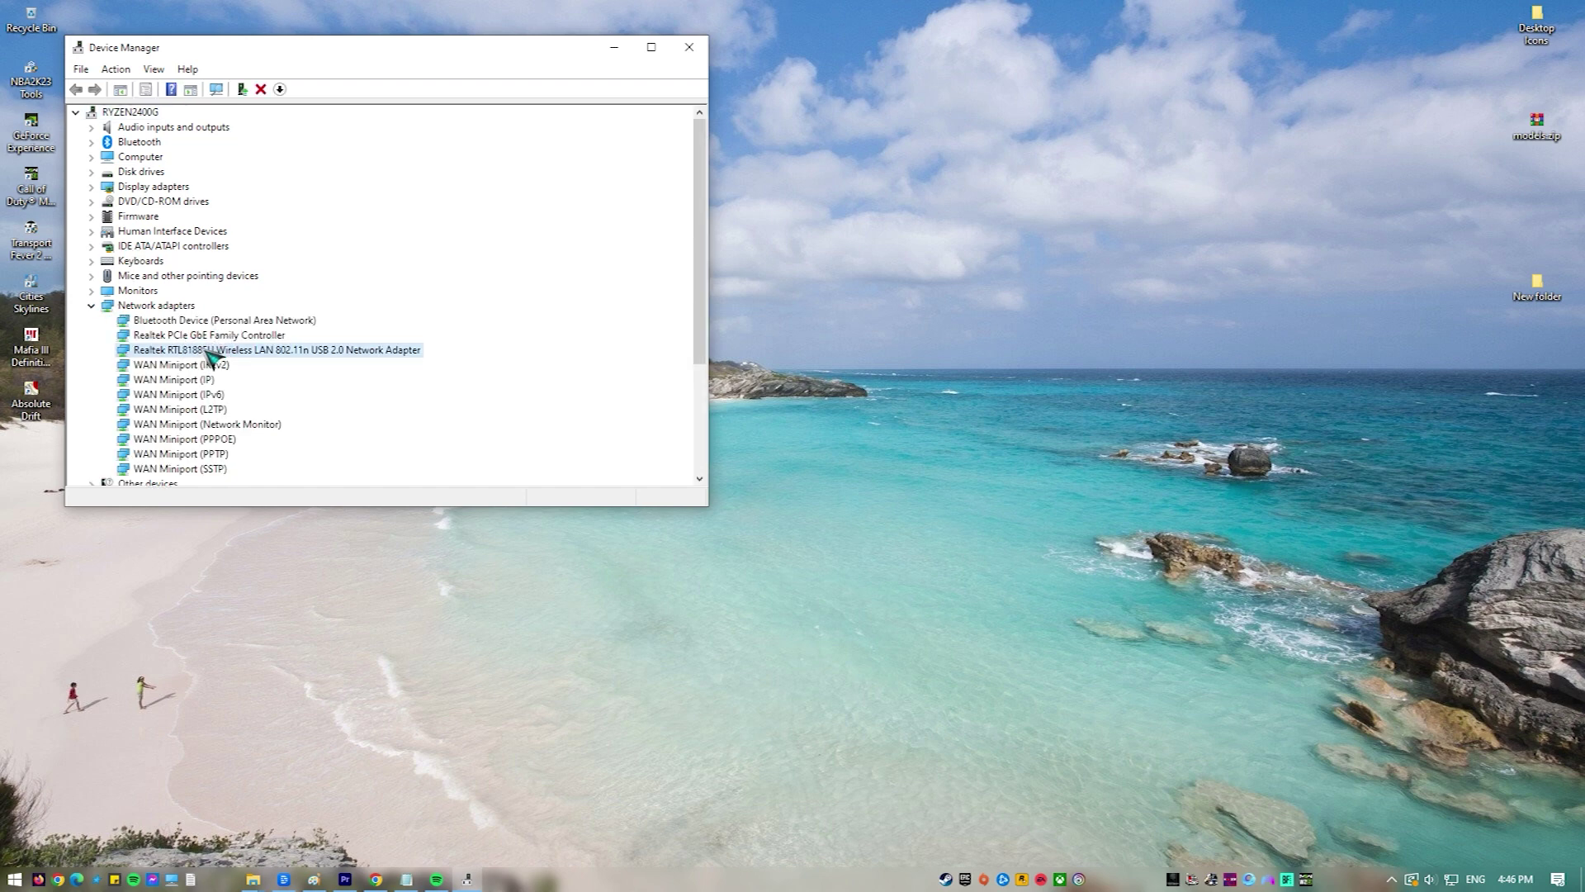
{"action": "left_click", "coordinate": [302, 363]}
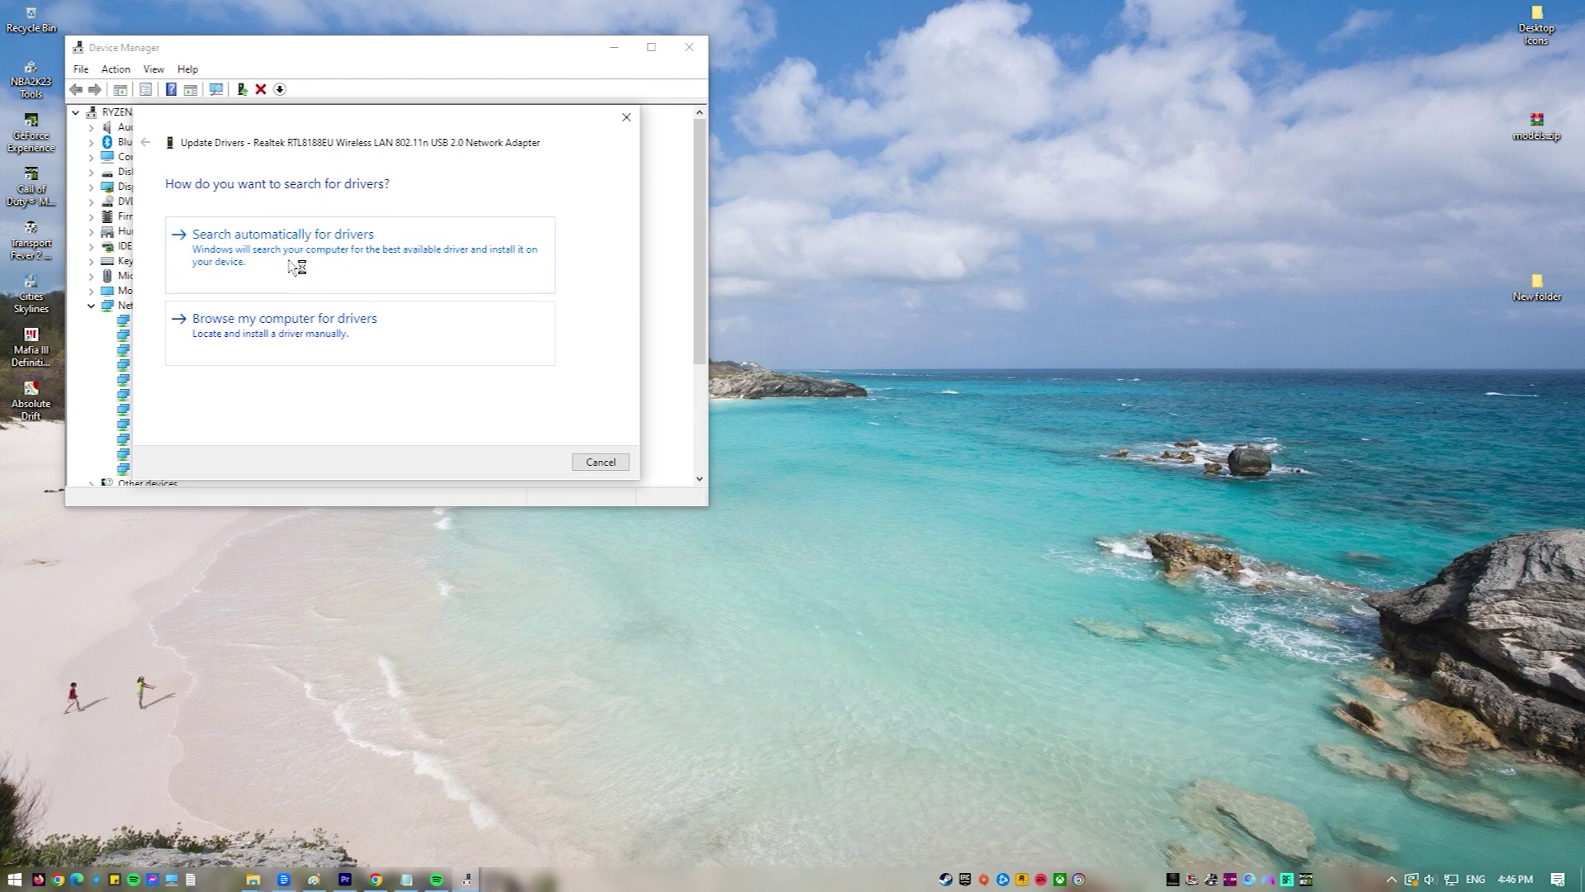
{"action": "left_click", "coordinate": [290, 264]}
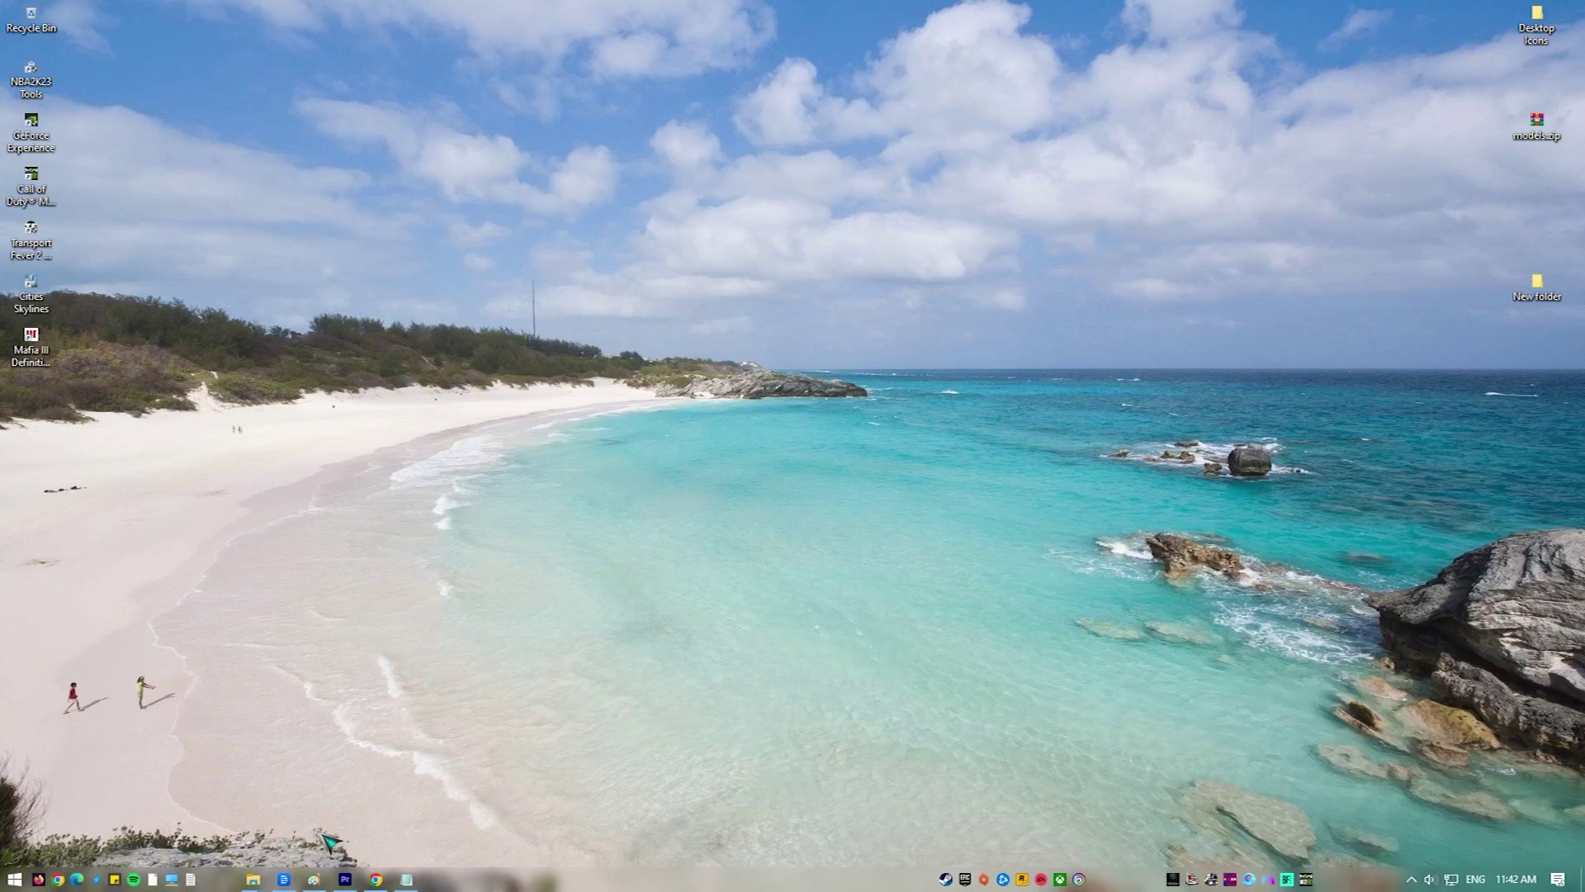
Open the Windows Update settings page and install the pending updates
{"action": "left_click", "coordinate": [14, 878]}
{"action": "type", "text": "u"}
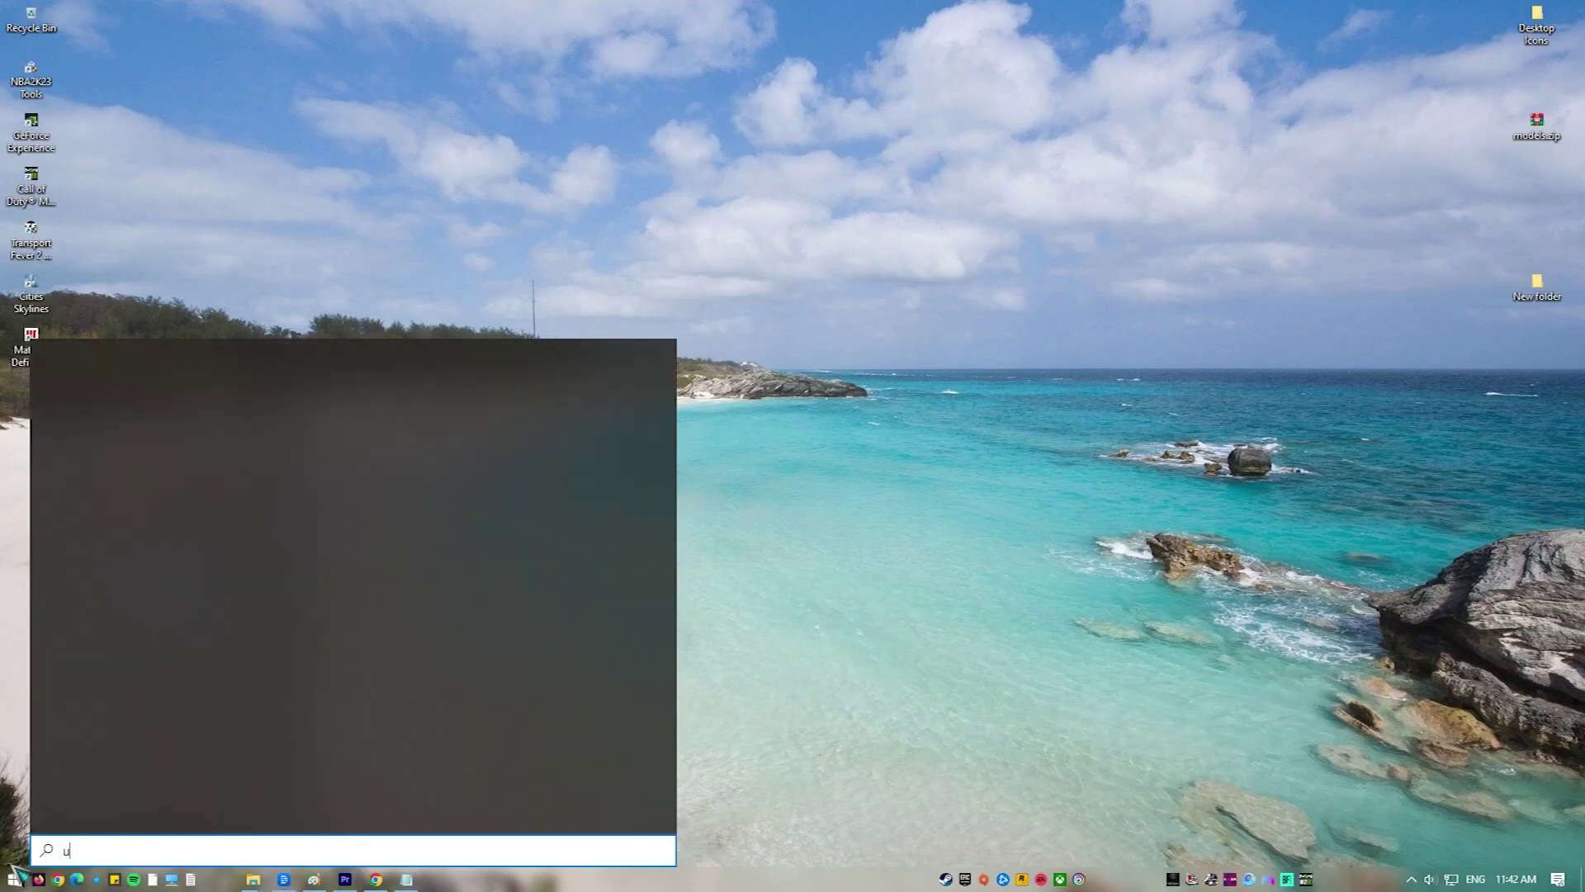
{"action": "type", "text": "pdate"}
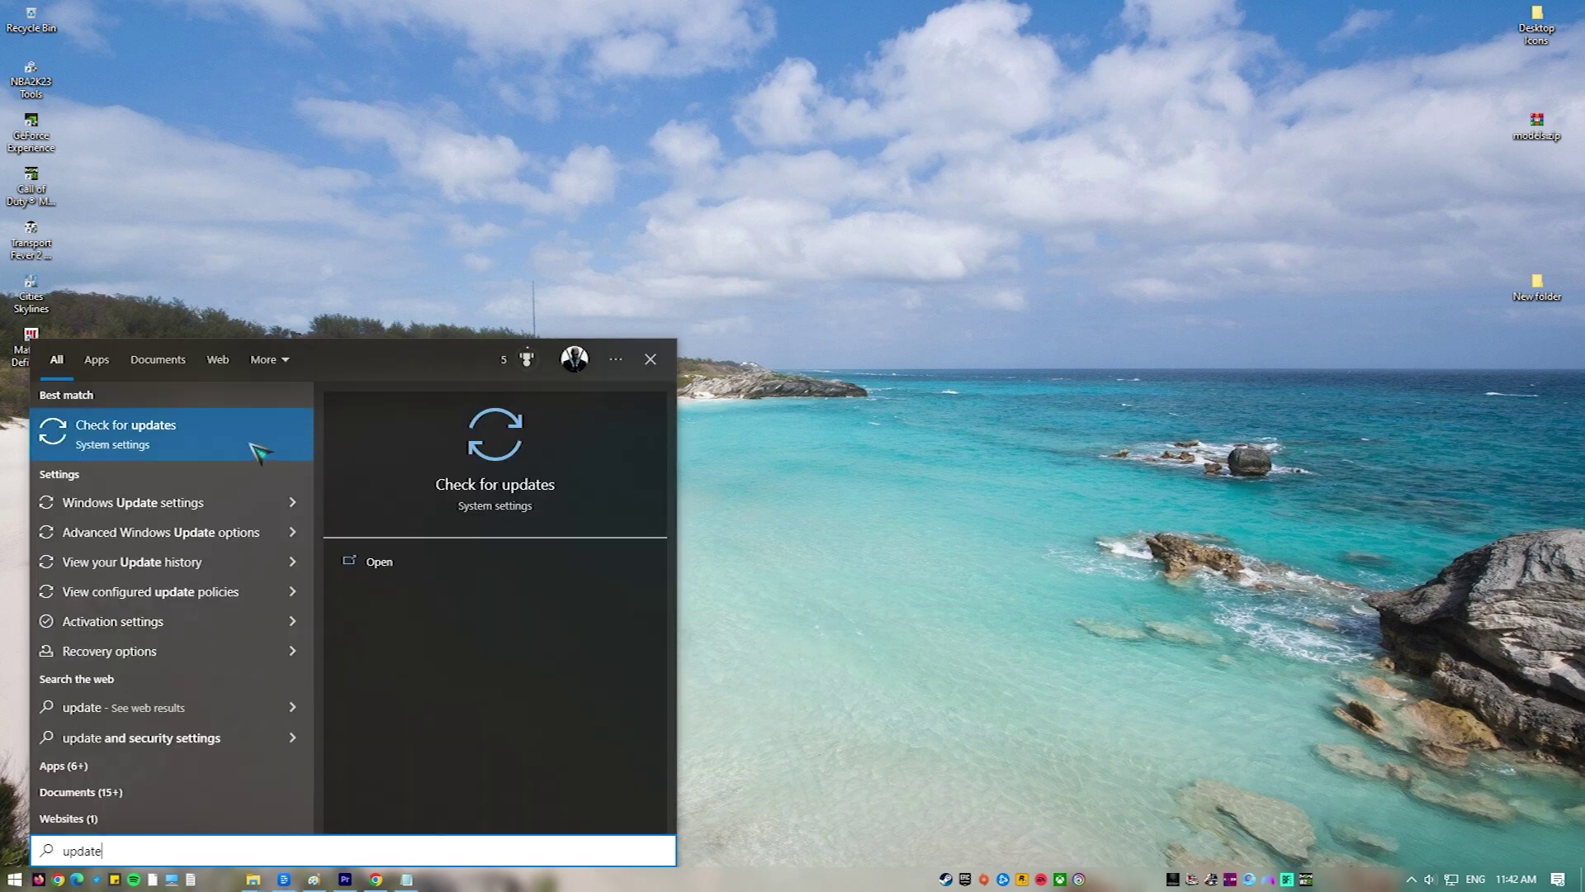
{"action": "left_click", "coordinate": [256, 452]}
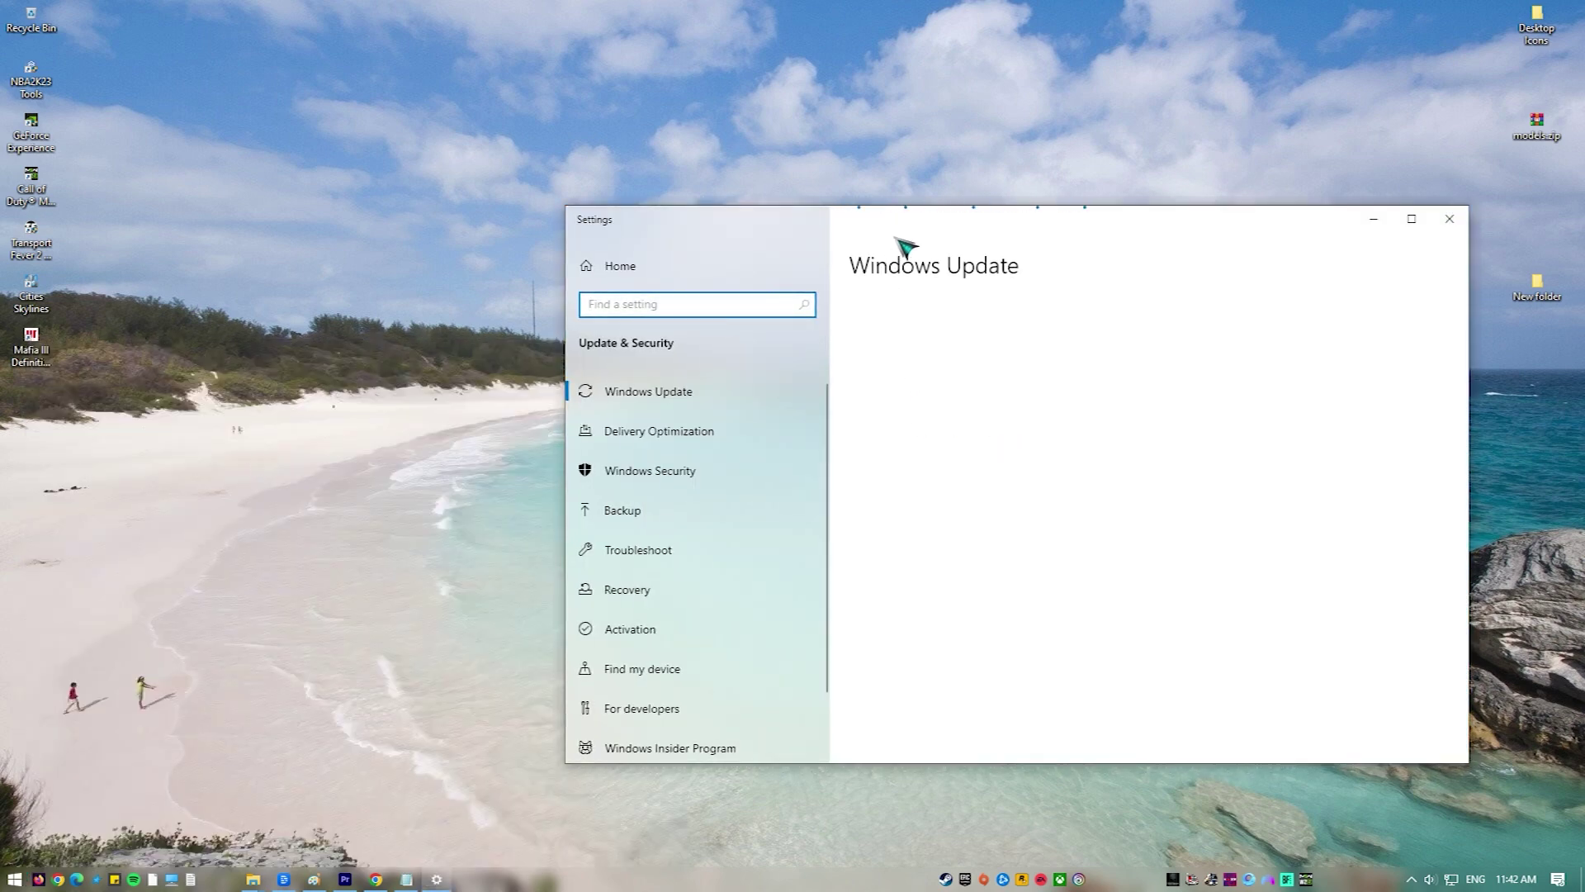
{"action": "mouse_move", "coordinate": [946, 225]}
{"action": "left_mouse_down"}
{"action": "mouse_move", "coordinate": [718, 186]}
{"action": "mouse_move", "coordinate": [747, 230]}
{"action": "left_mouse_up"}
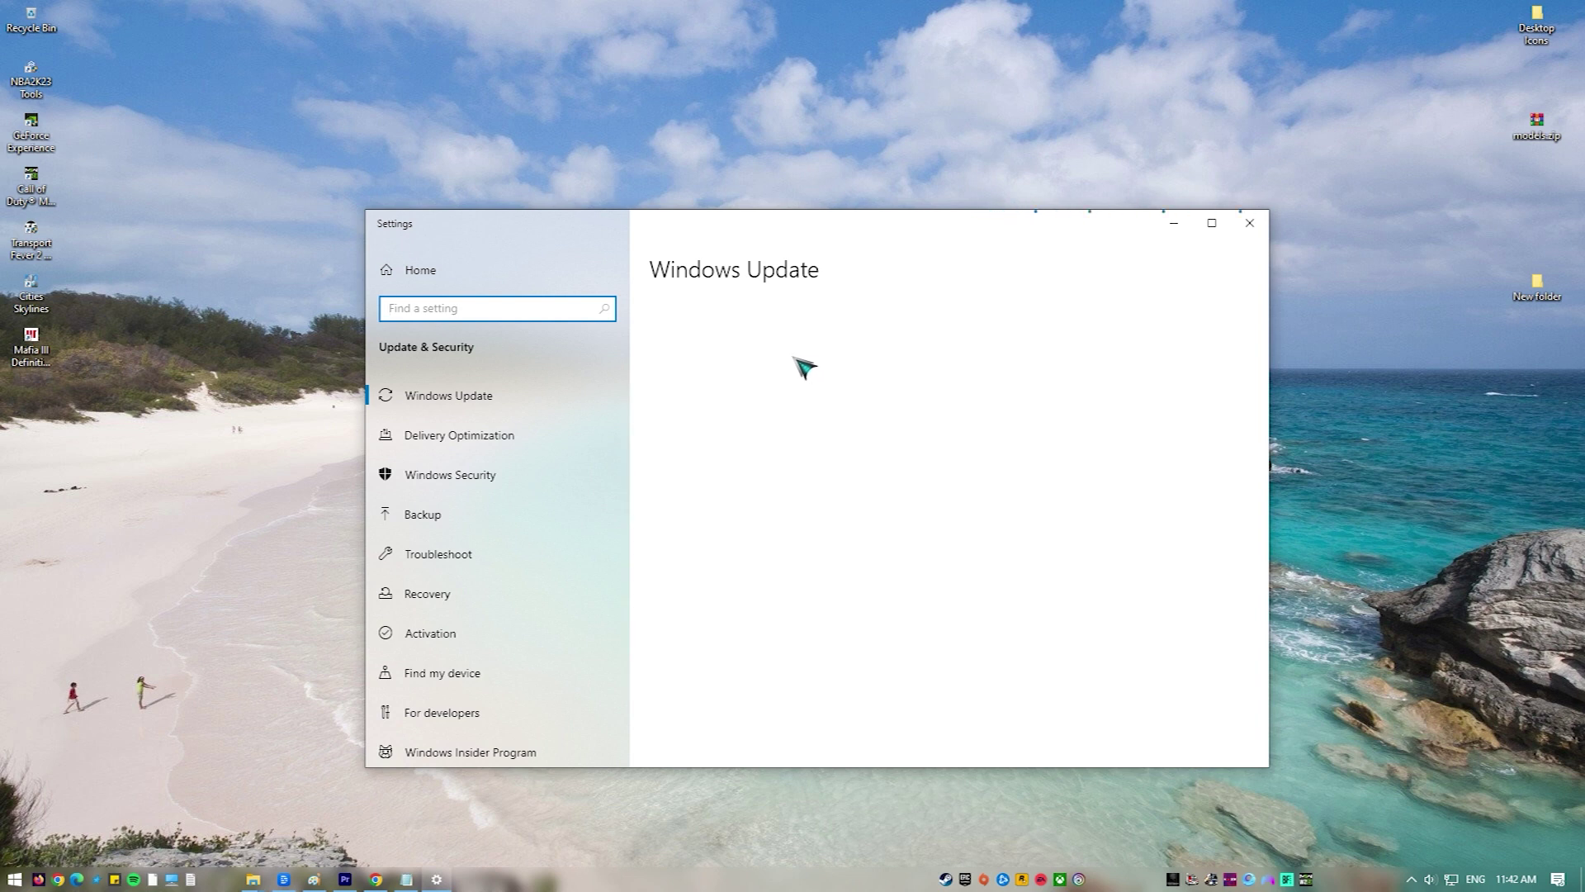
{"action": "left_click", "coordinate": [700, 459]}
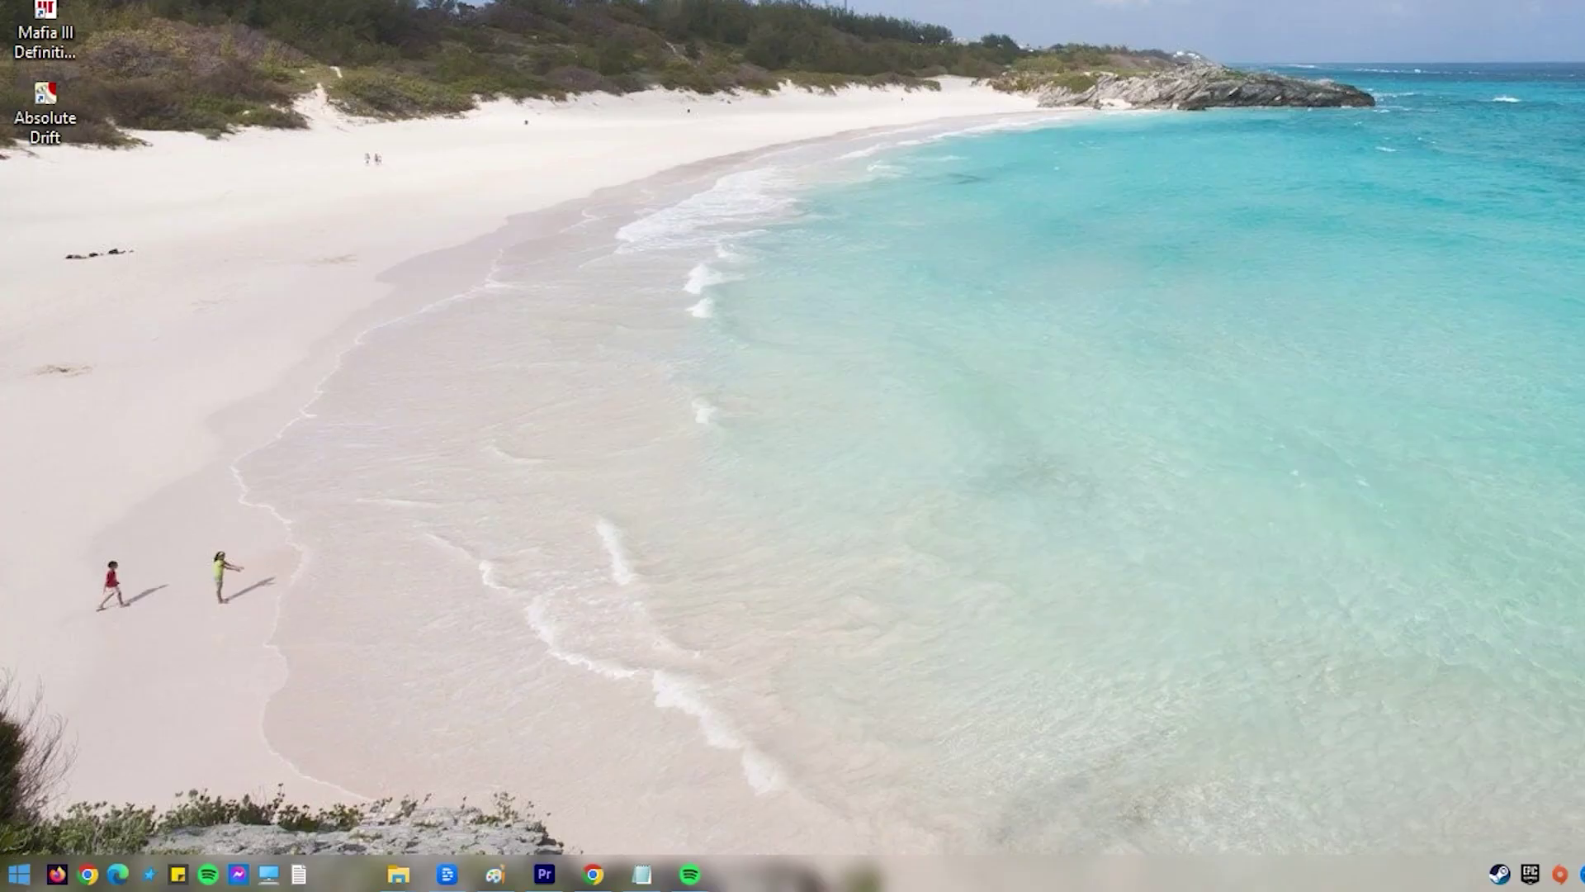
Turn off real-time protection in Virus & threat protection settings and approve the permission prompt
{"action": "key", "text": "super"}
{"action": "type", "text": "firewa"}
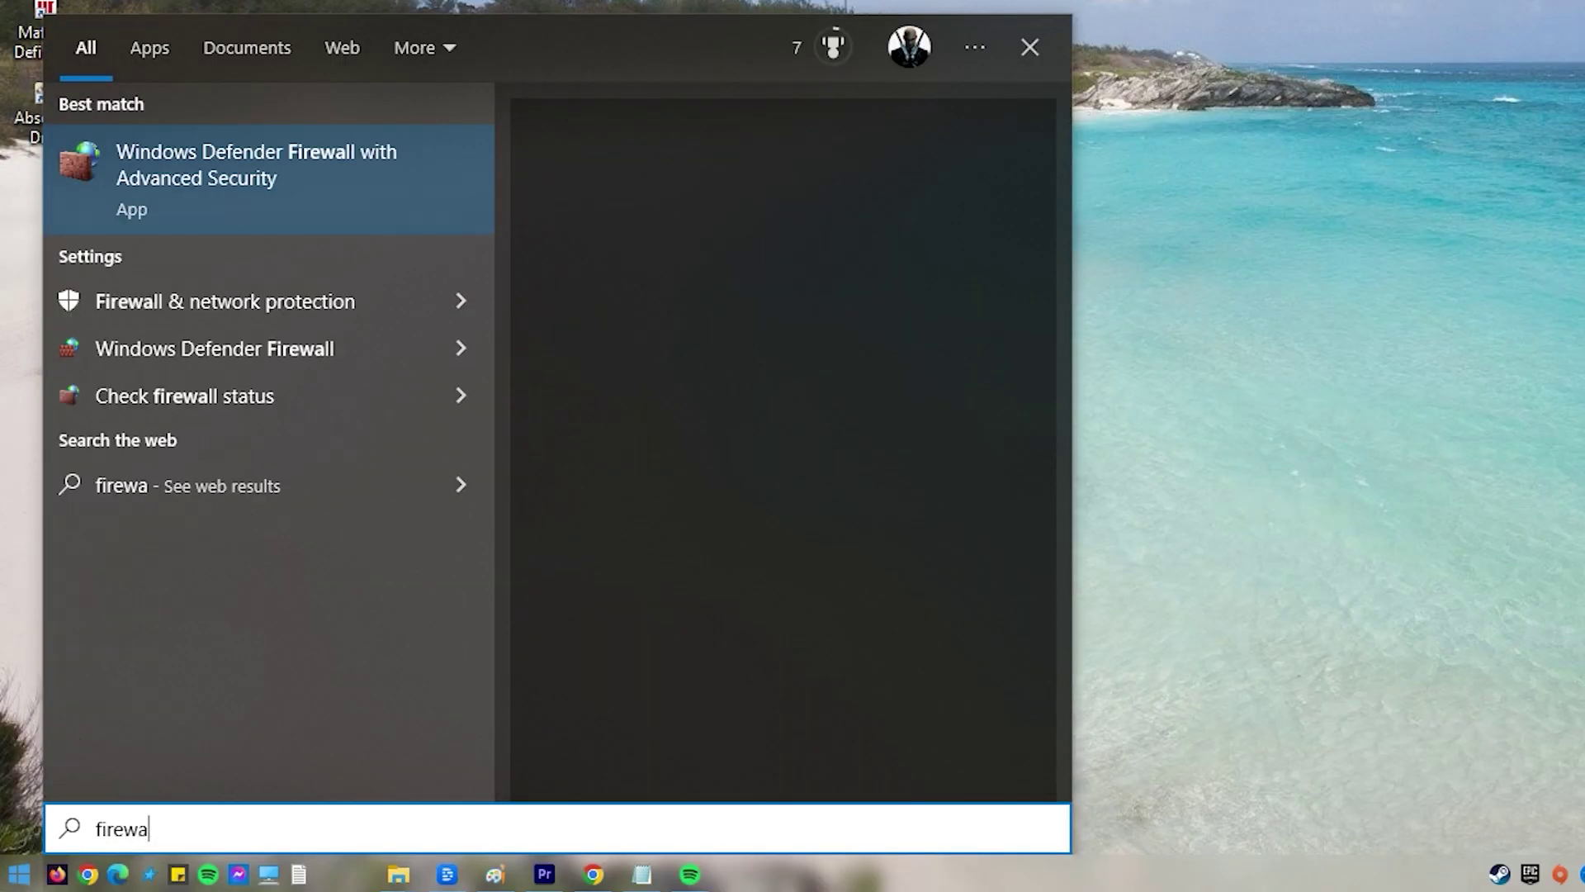
{"action": "type", "text": "ll"}
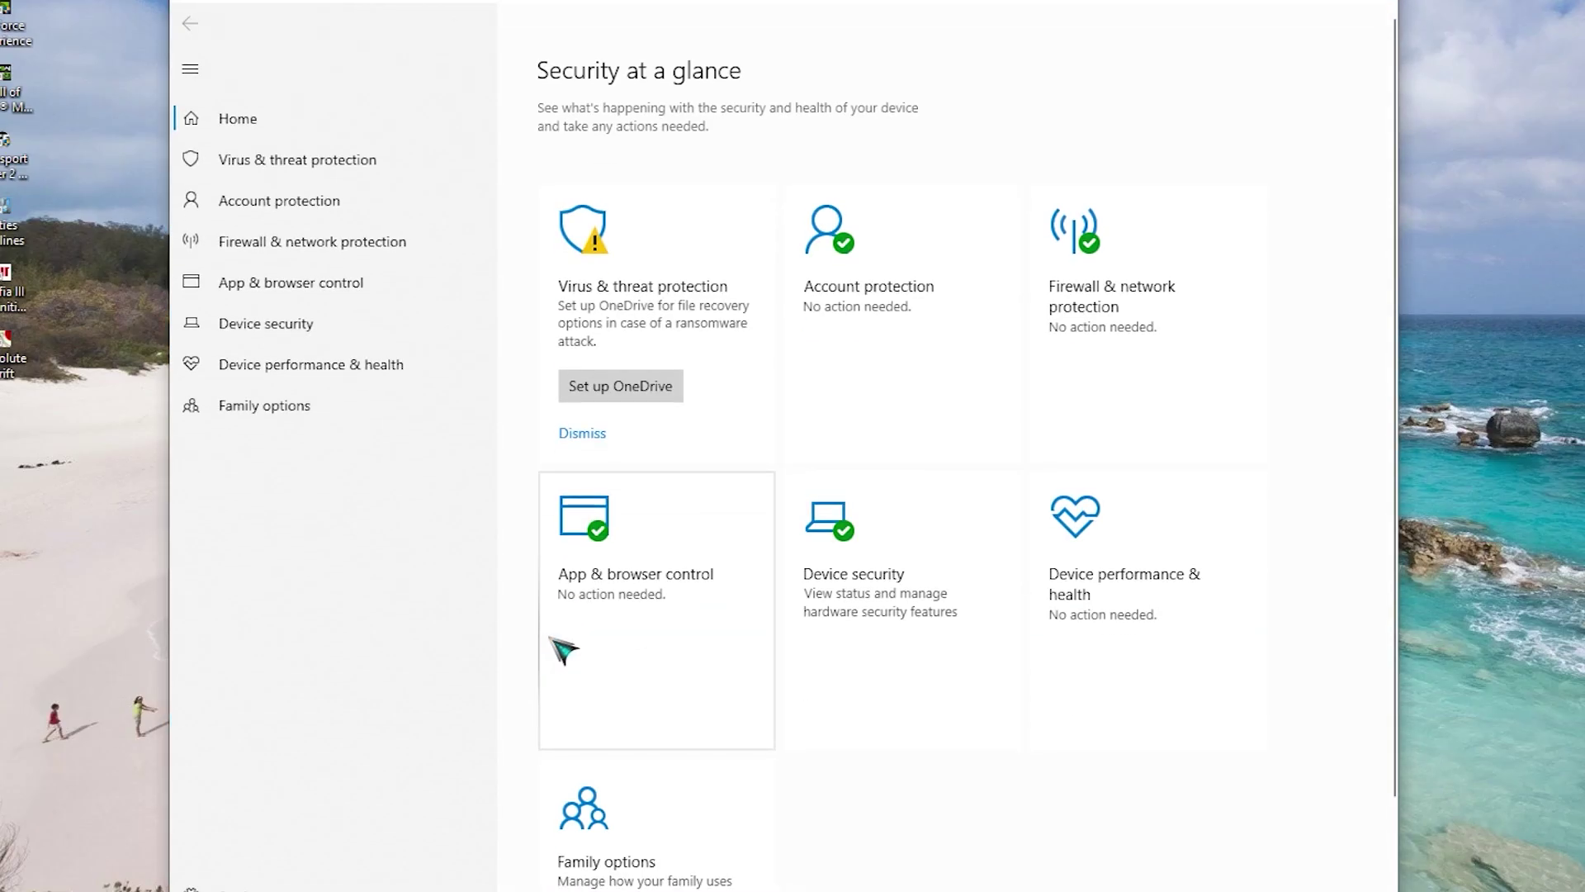
{"action": "left_click", "coordinate": [556, 315]}
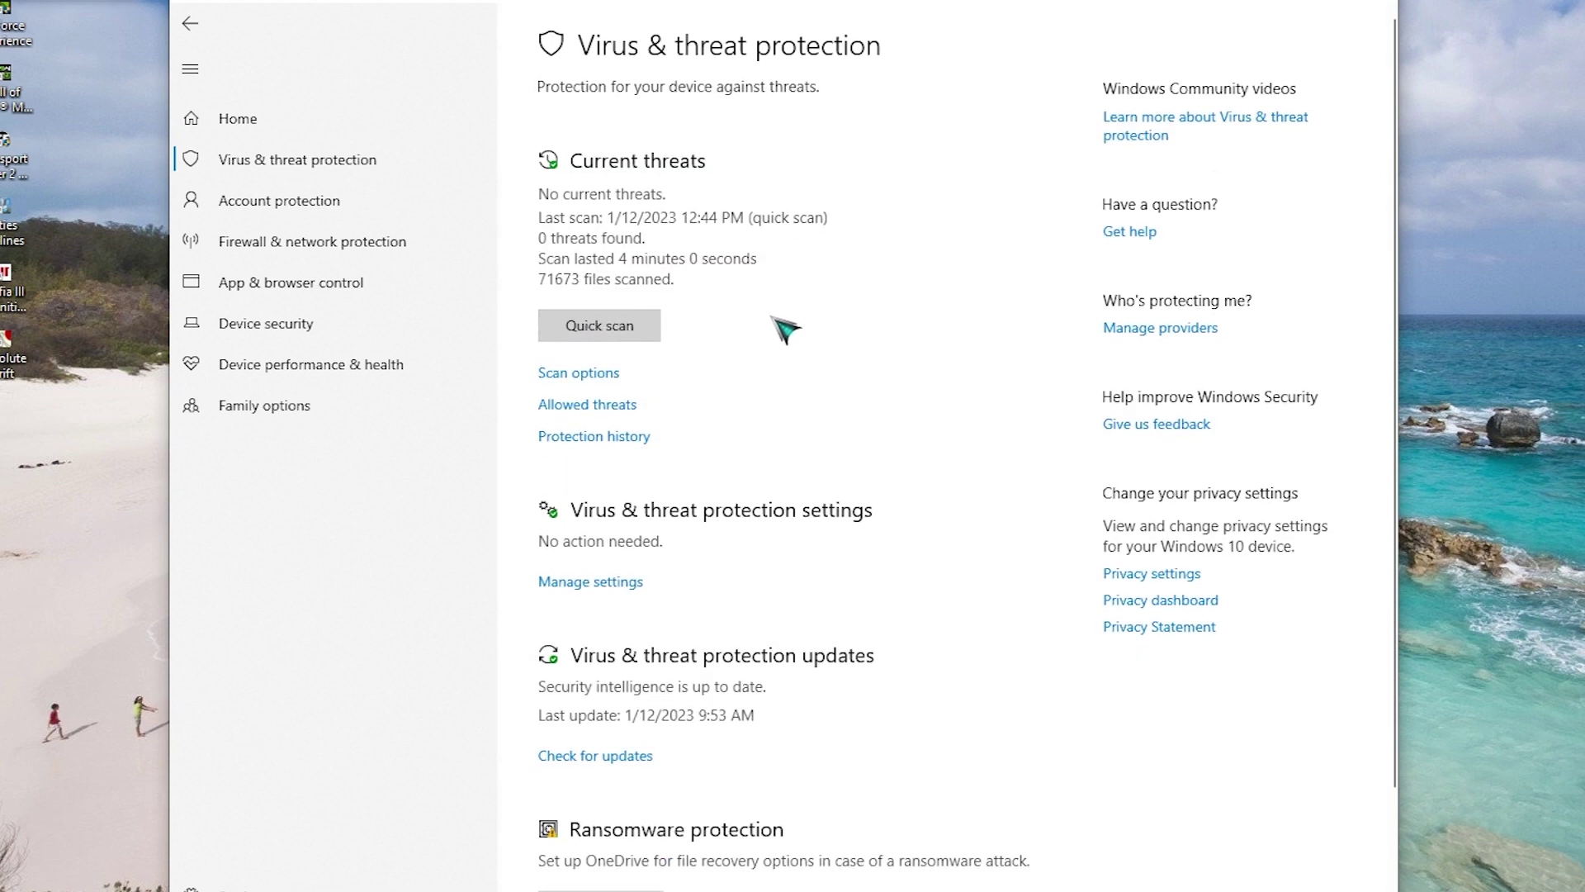
{"action": "left_click", "coordinate": [627, 588]}
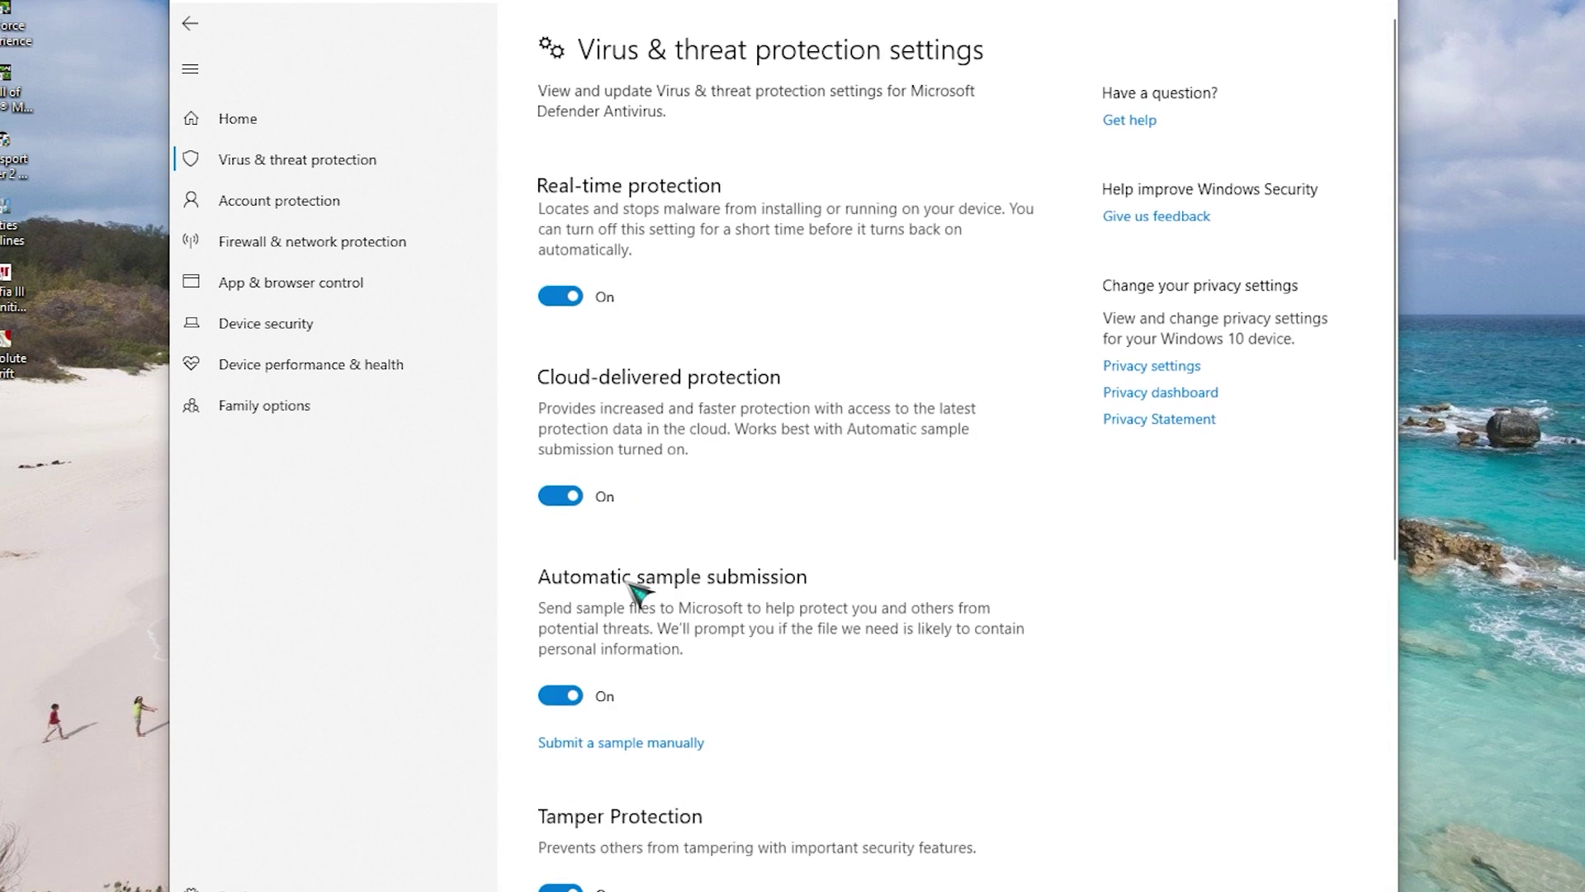
{"action": "left_click", "coordinate": [561, 293]}
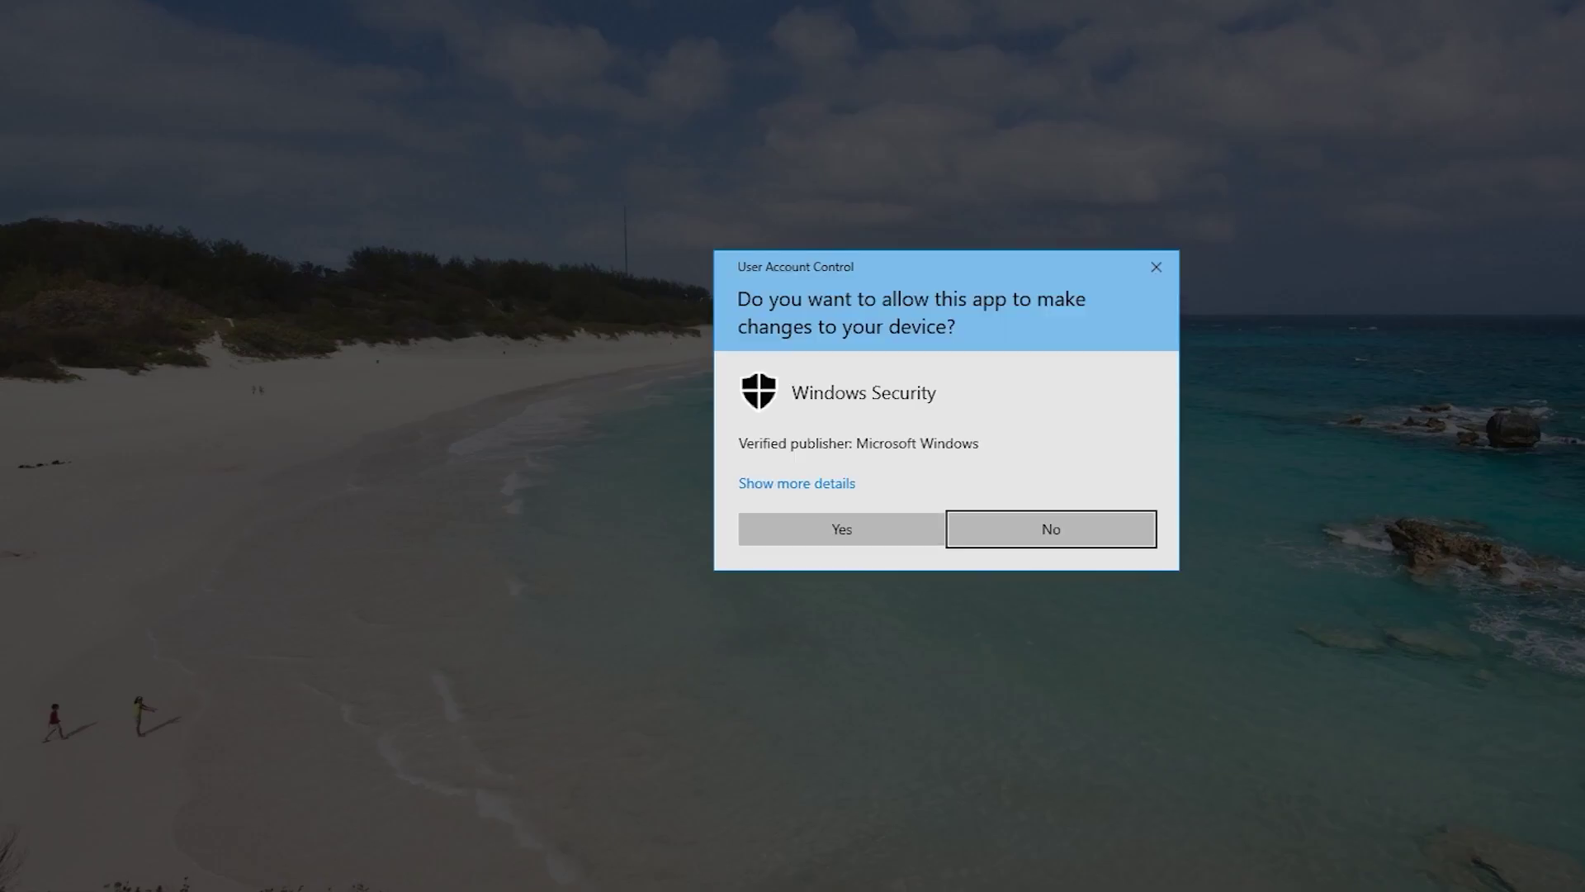
{"action": "key", "text": "Left"}
{"action": "key", "text": "Return"}
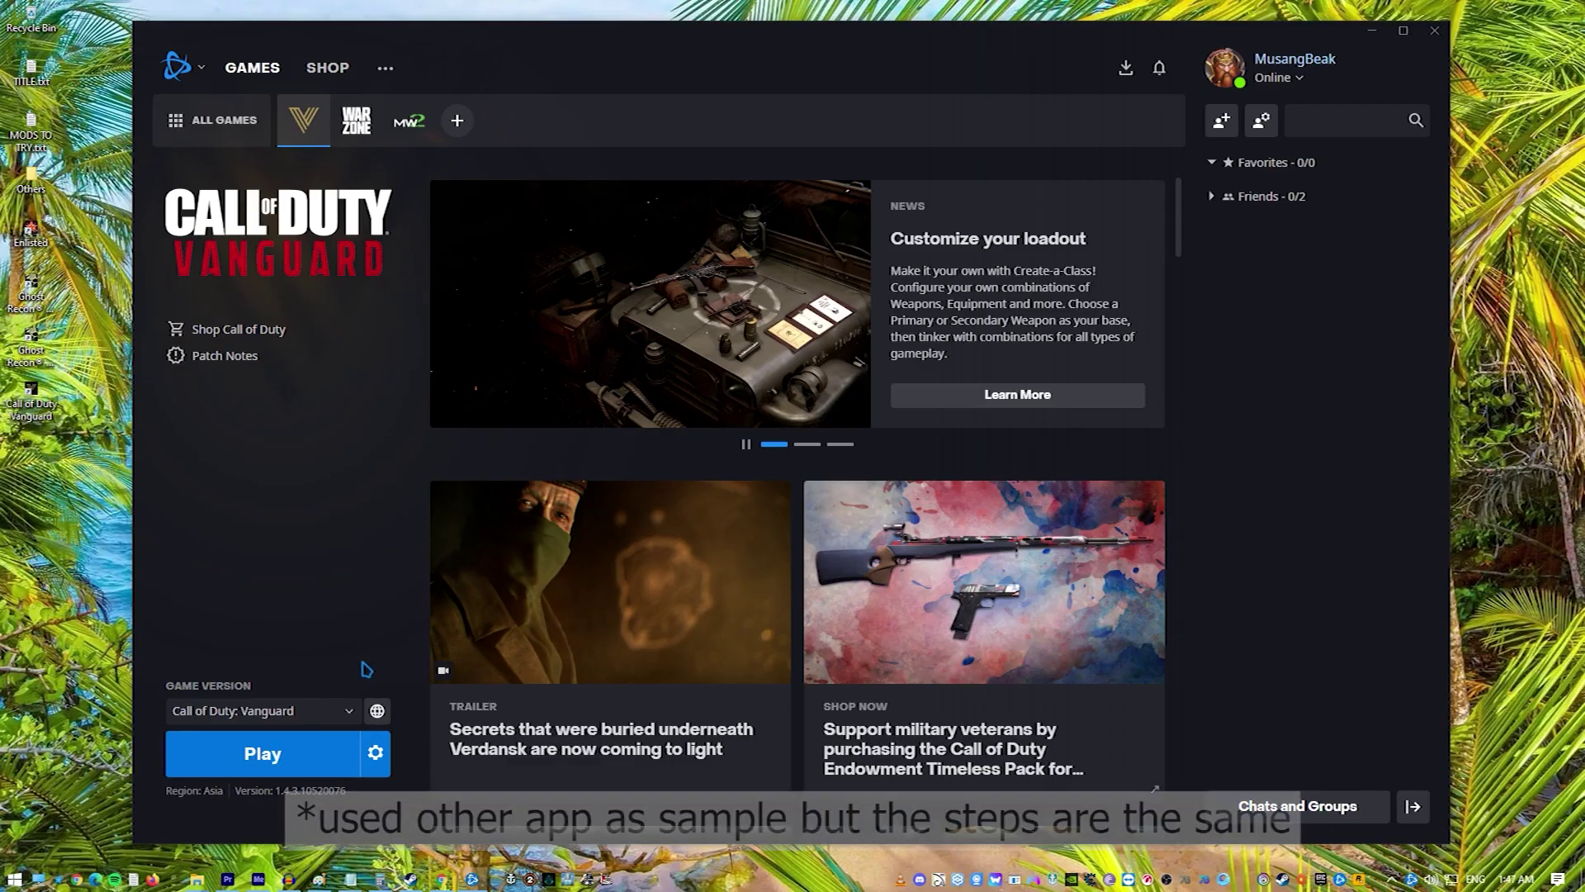
Start a Scan and Repair of the installed game from its Battle.net options
{"action": "left_click", "coordinate": [376, 753]}
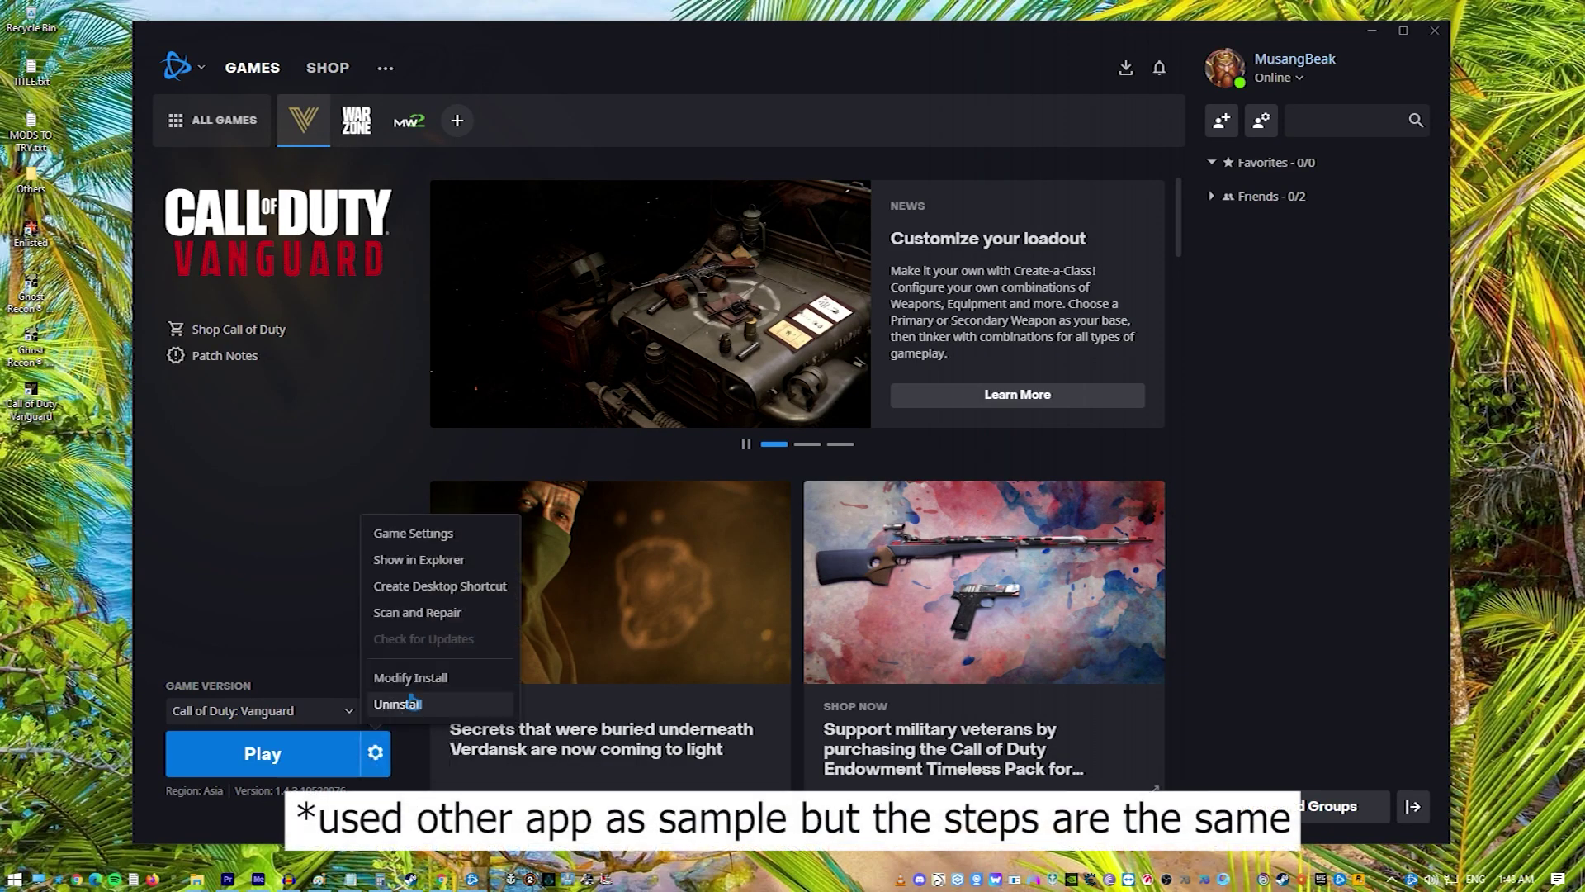
{"action": "left_click", "coordinate": [427, 615]}
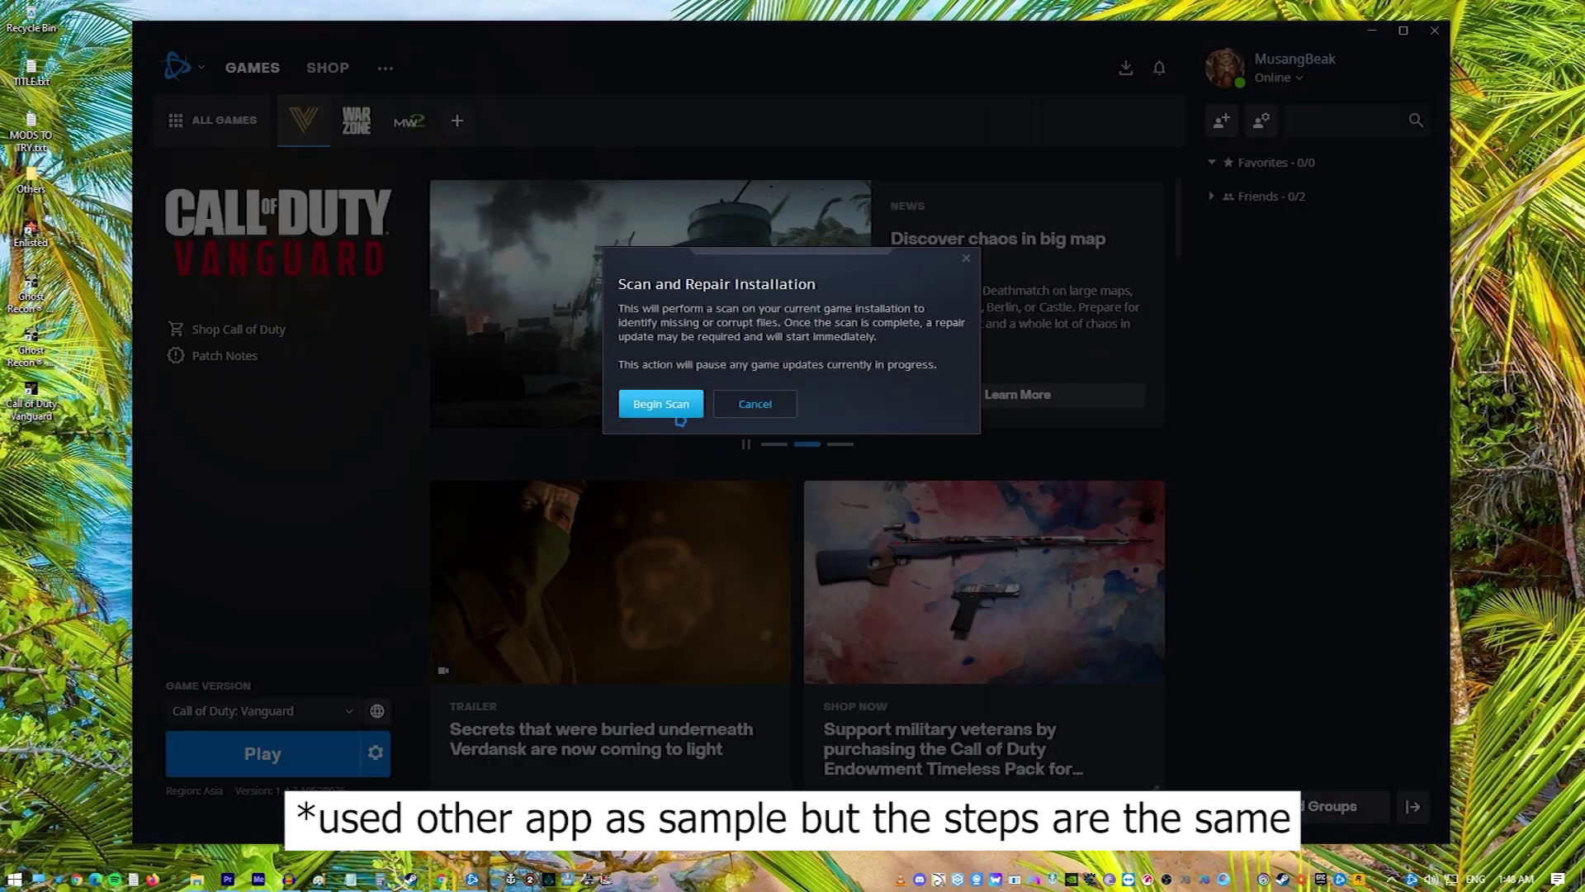
{"action": "left_click", "coordinate": [678, 410]}
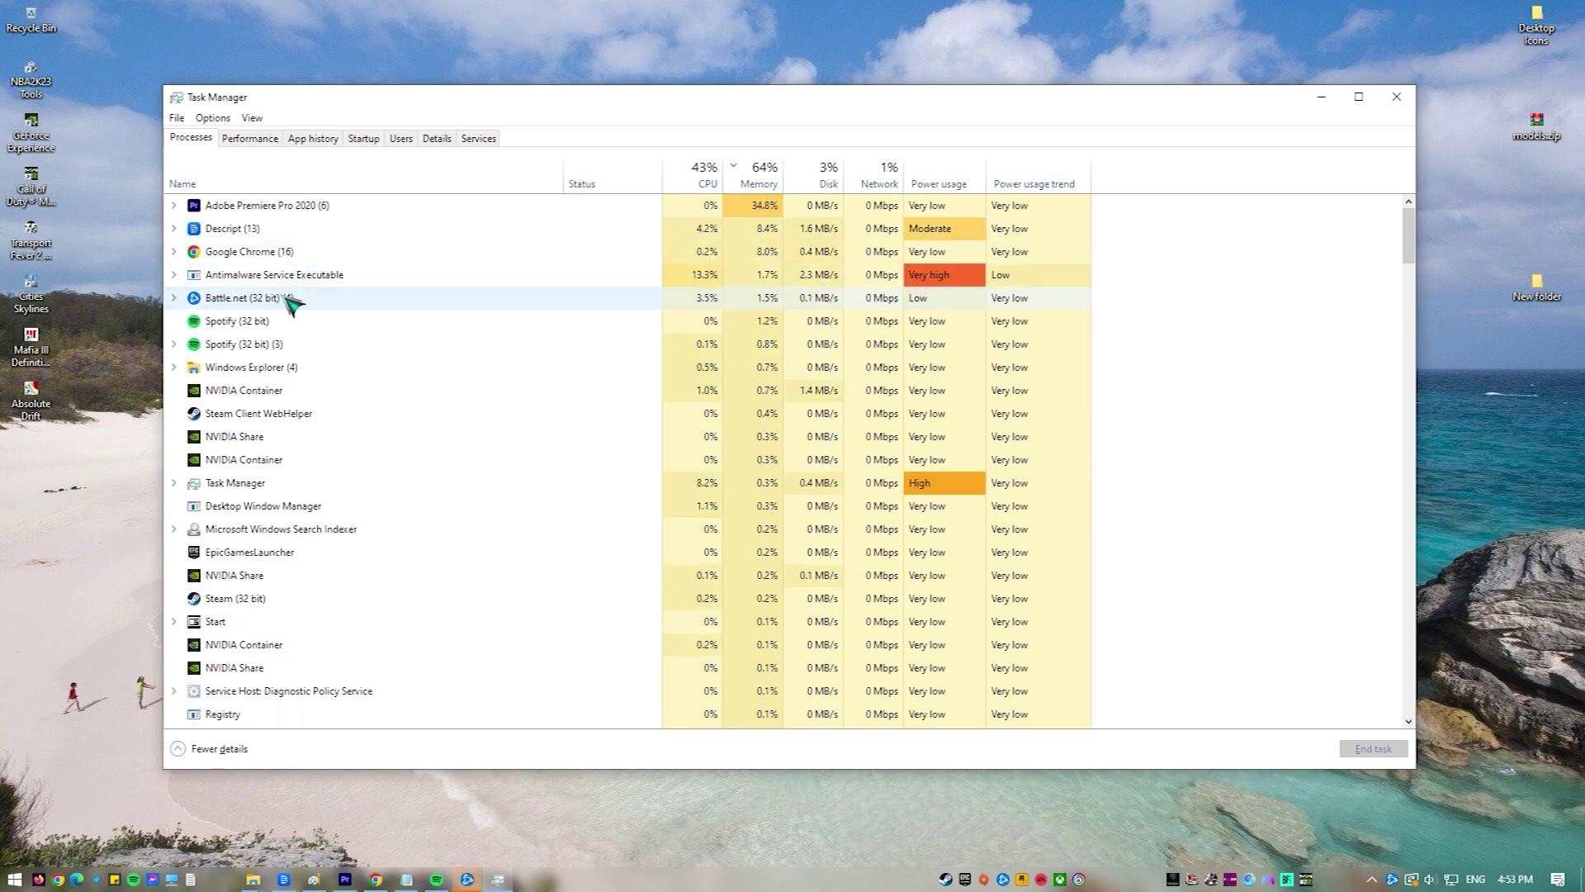
End the Battle.net (32 bit) task and its sub-processes in Task Manager
{"action": "left_click", "coordinate": [175, 298]}
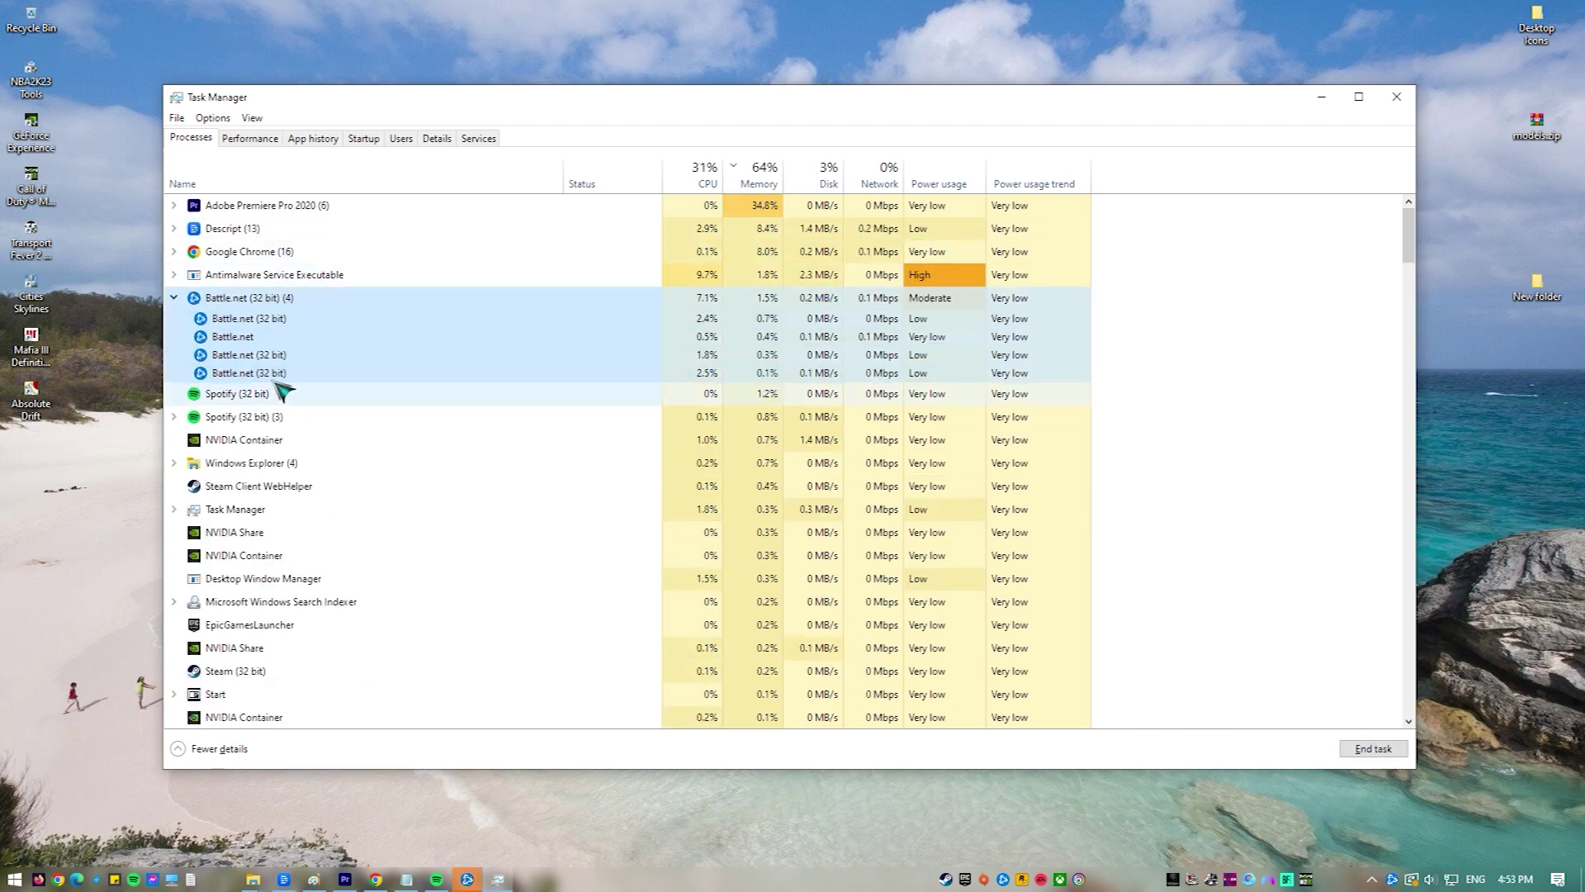
{"action": "right_click", "coordinate": [380, 304]}
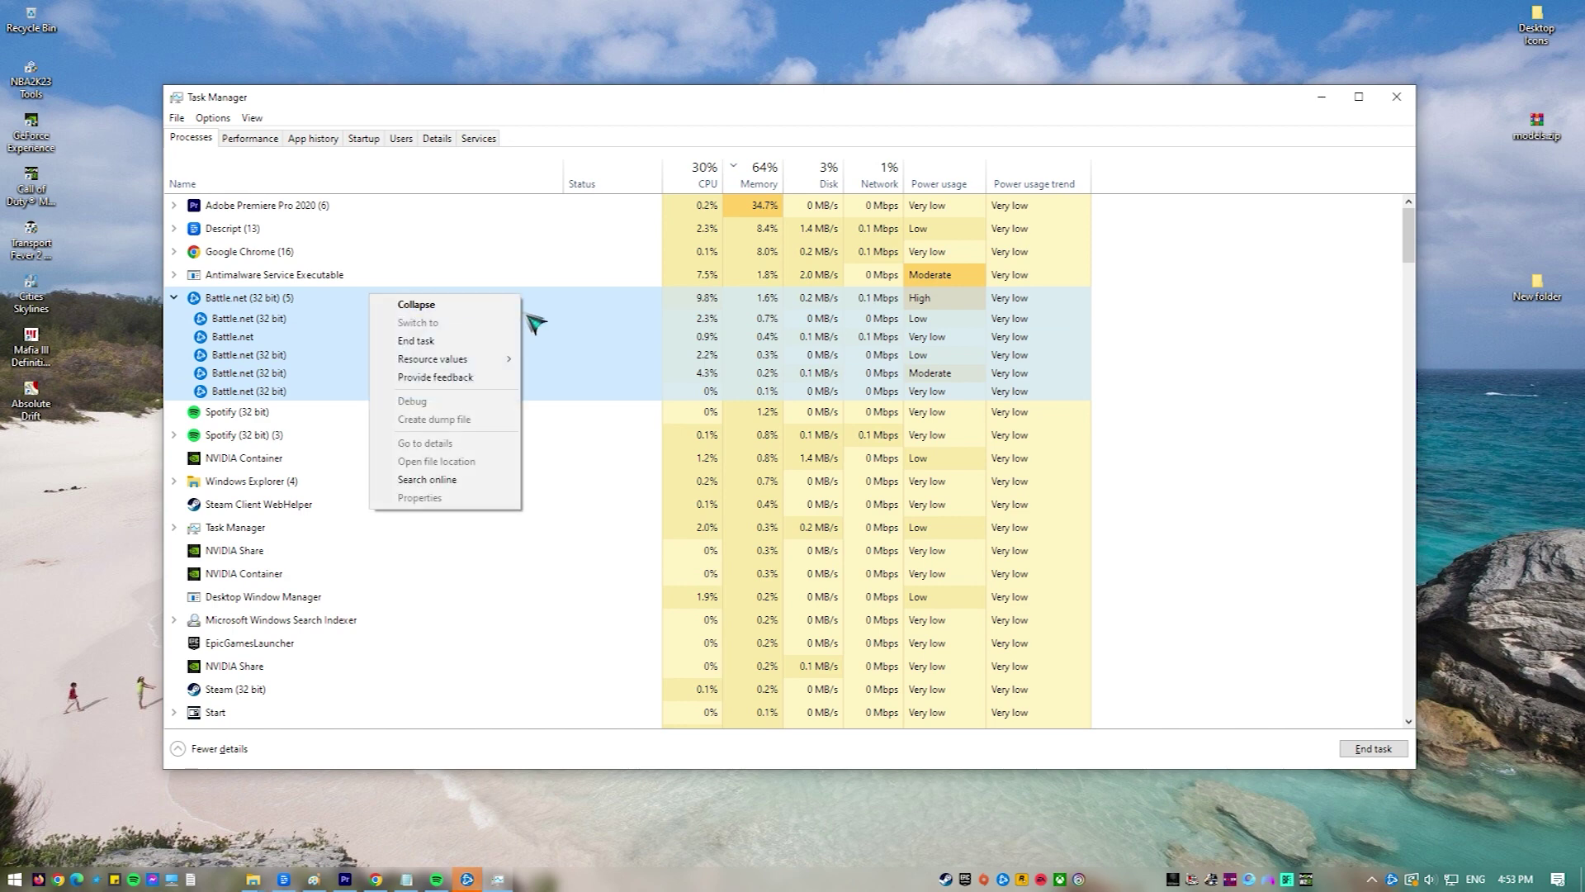
{"action": "left_click", "coordinate": [452, 345]}
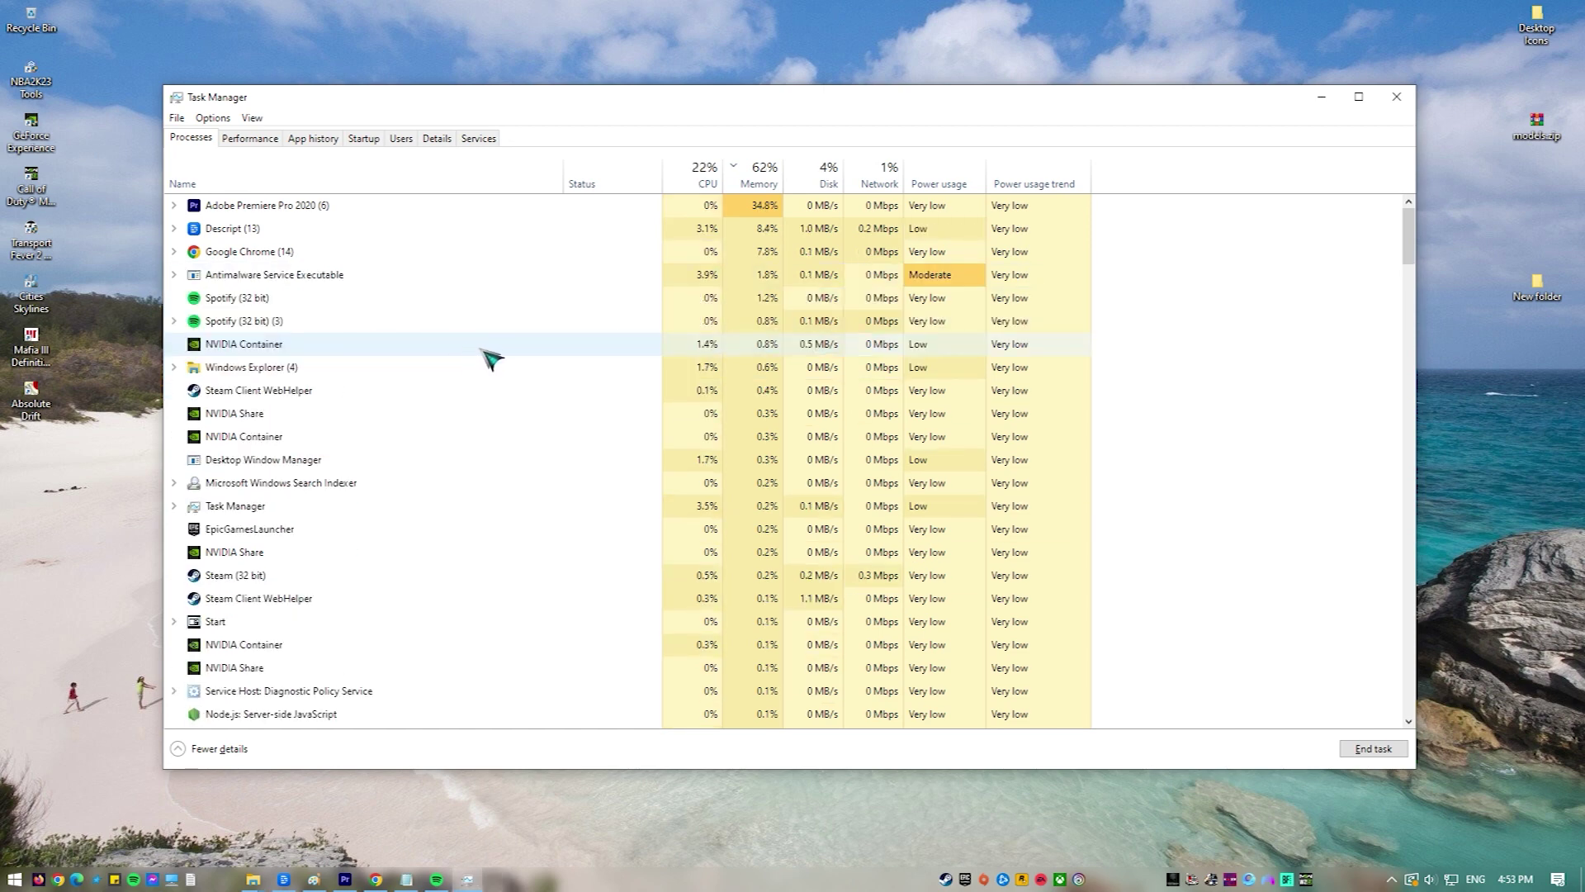